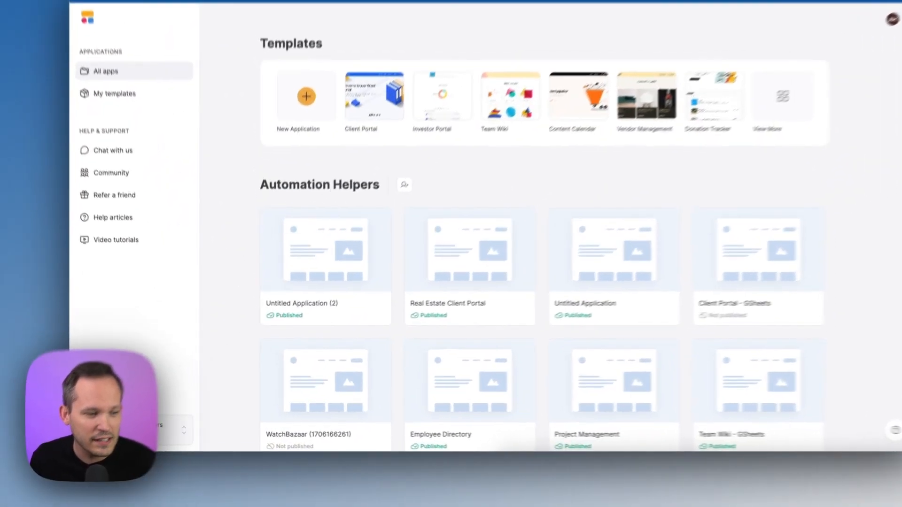
Step: Connect HubSpot as a new data source in the workspace's Data Sources
click(151, 431)
click(134, 351)
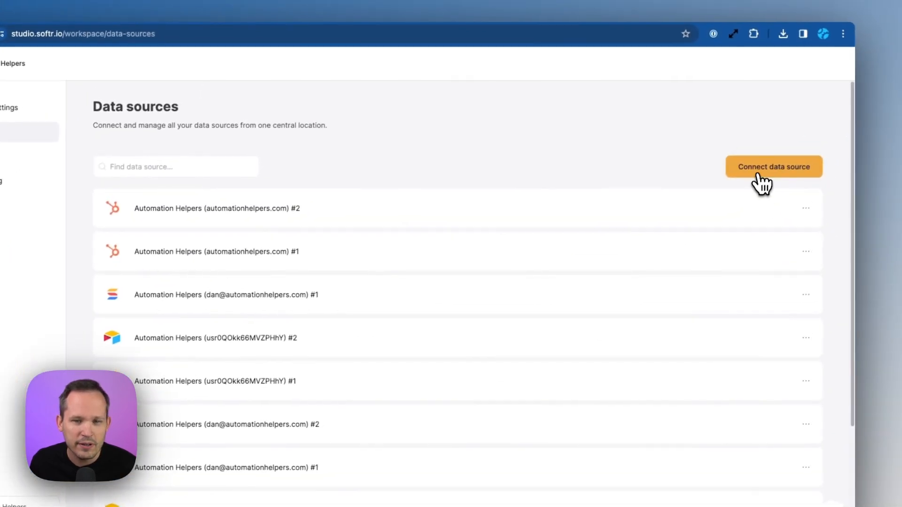
click(881, 83)
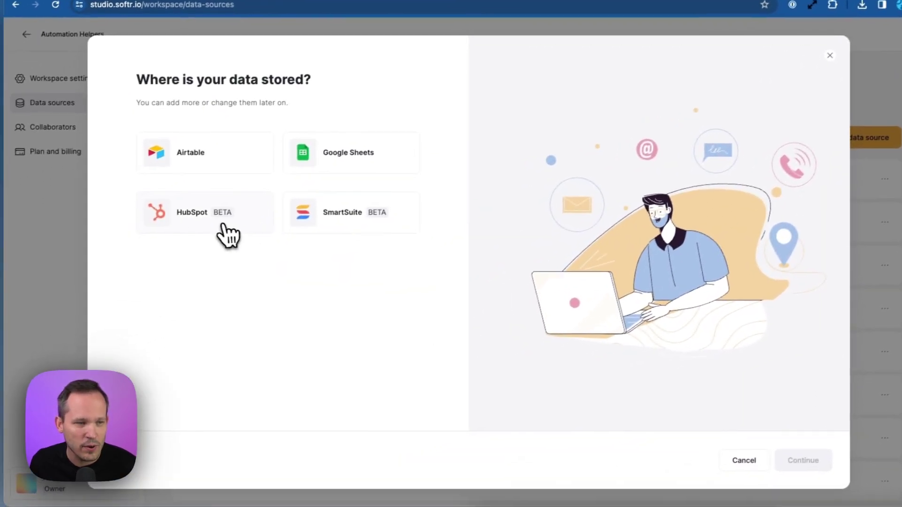
click(144, 230)
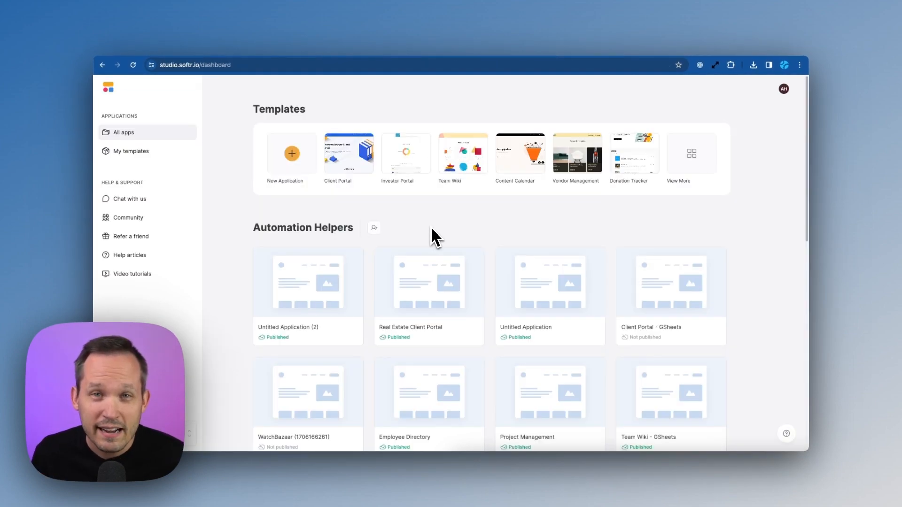
Step: Create a new blank application from scratch and open it in the studio editor
click(310, 192)
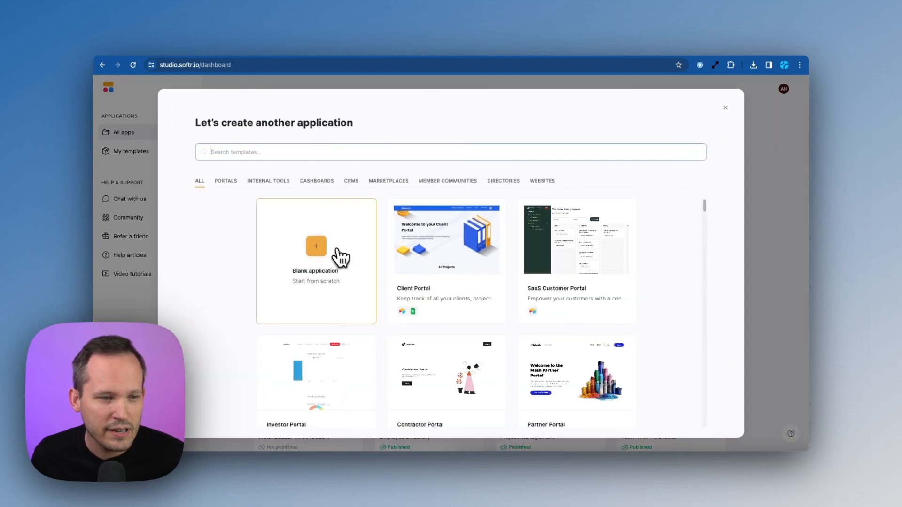
click(342, 253)
click(672, 417)
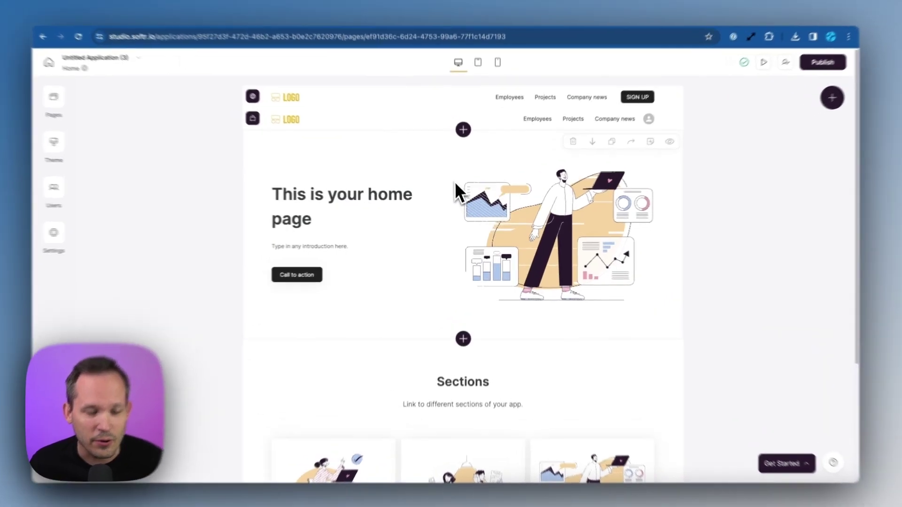
Step: Explore adding a block between the hero and Sections, browsing static and dynamic block types
click(455, 181)
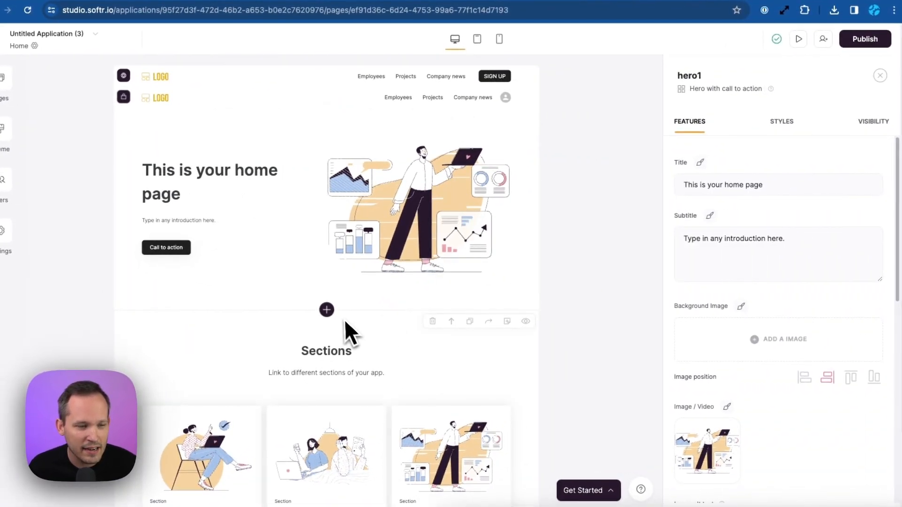
click(353, 349)
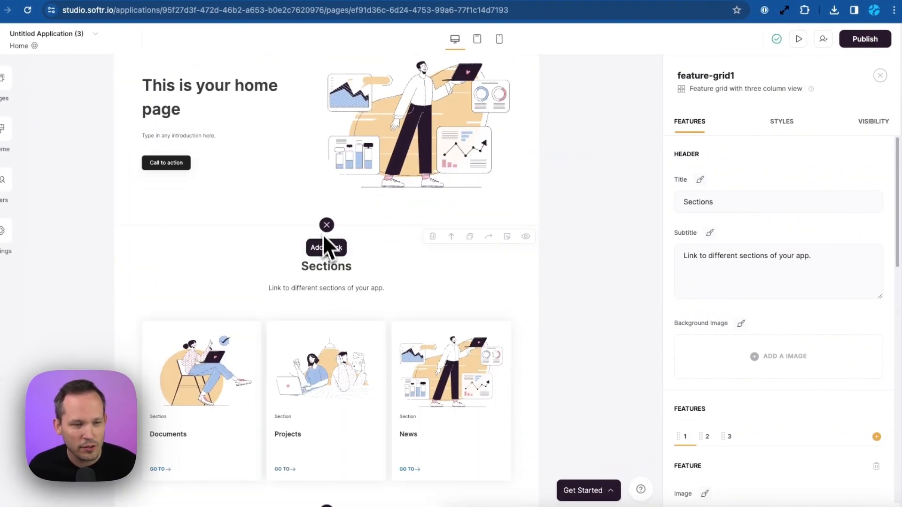
scroll(321, 224, up, 2)
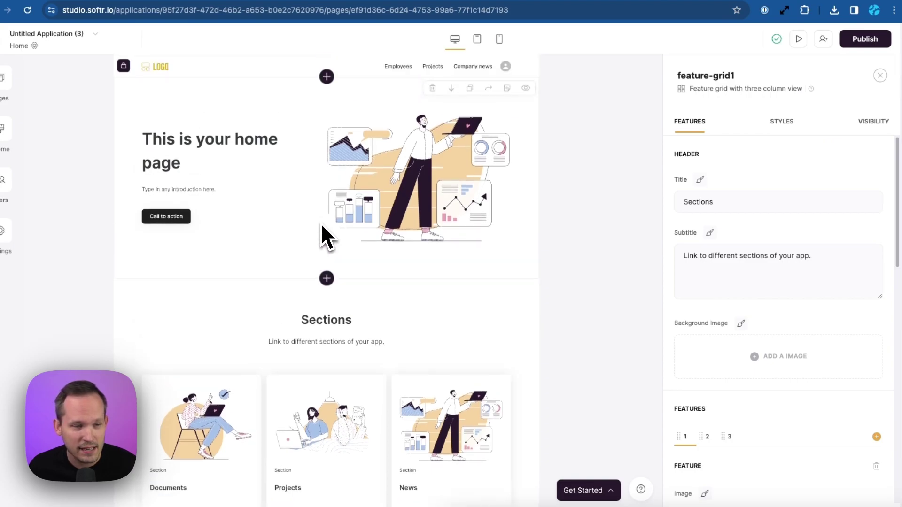
click(326, 278)
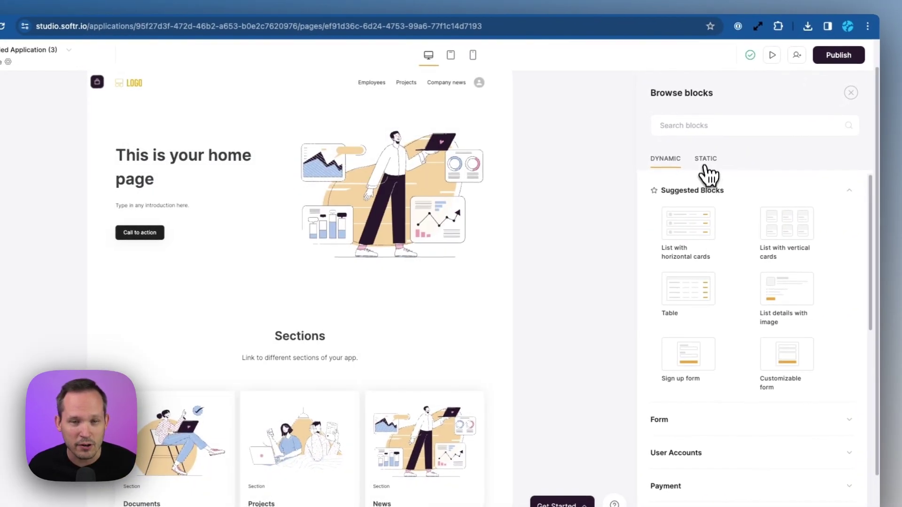
click(712, 149)
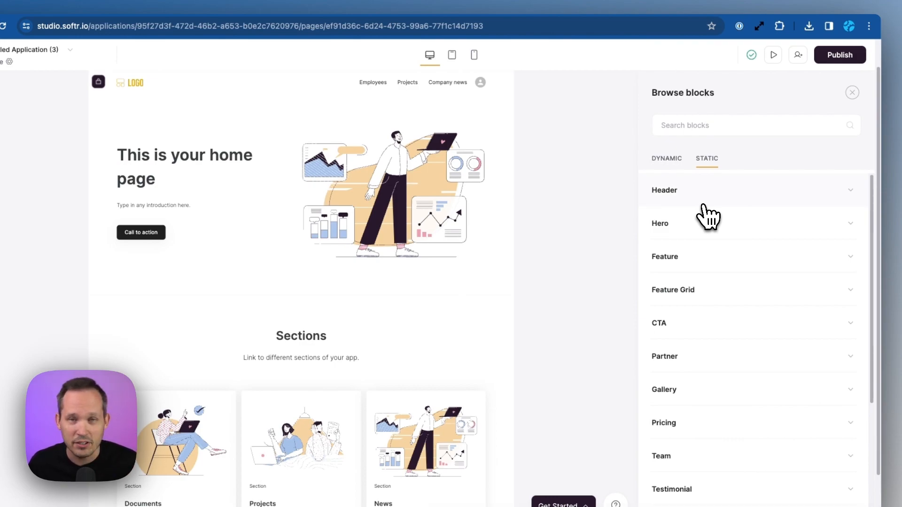
click(667, 159)
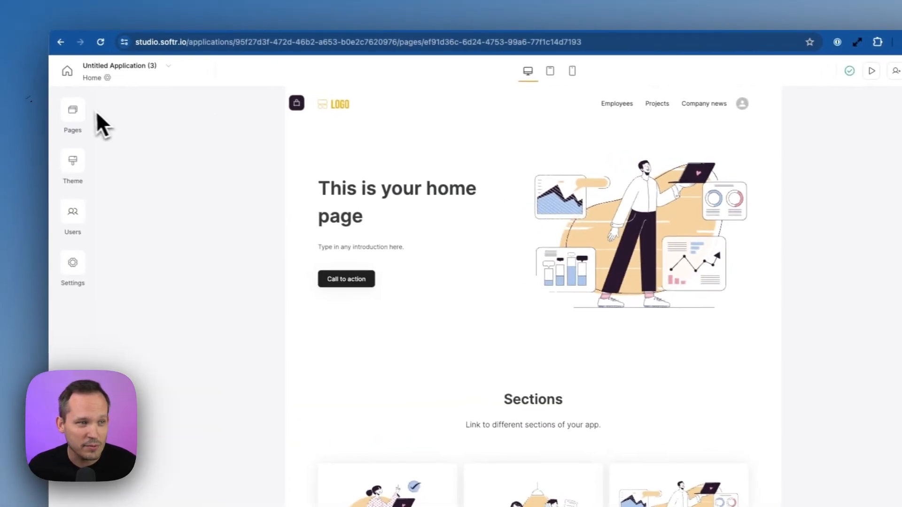
Step: Add a new page named Contacts and save it
click(73, 116)
click(204, 435)
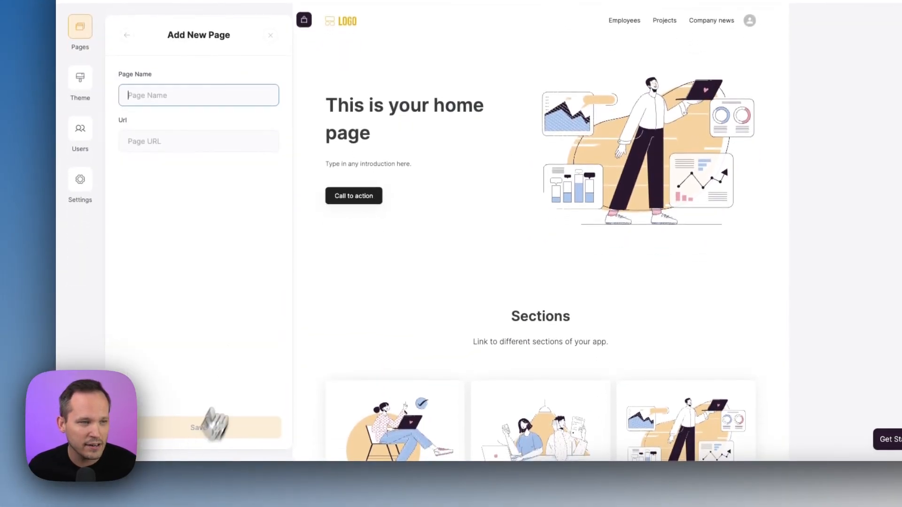
text(Contacts)
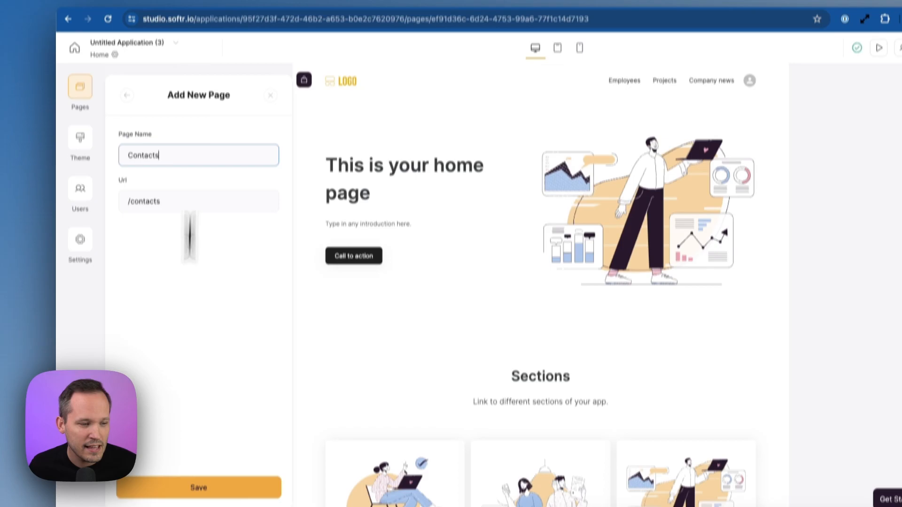
click(190, 431)
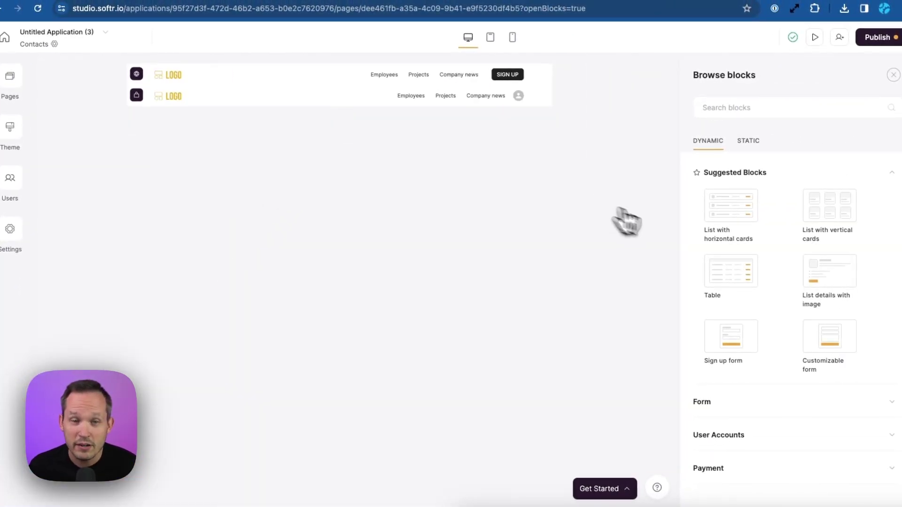
Step: Add a Table block to the Contacts page with the HubSpot account as its data source
click(730, 274)
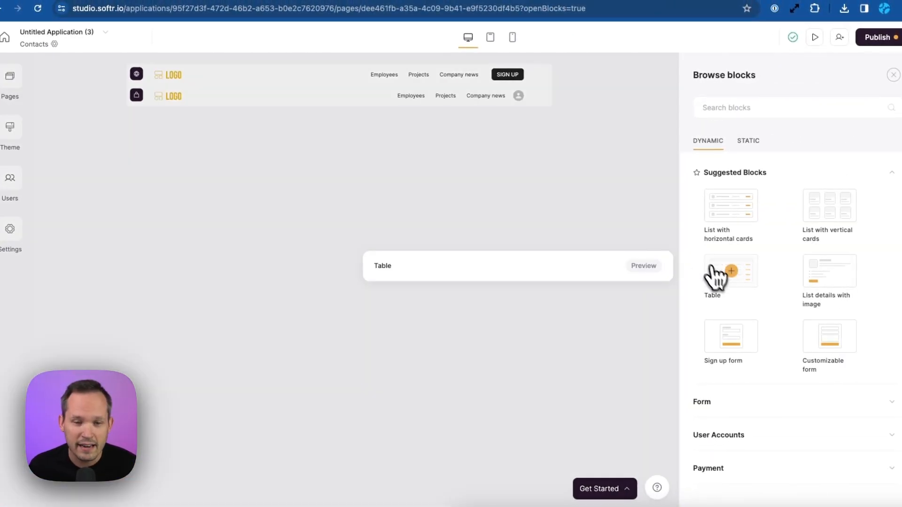
click(793, 196)
scroll(761, 304, down, 3)
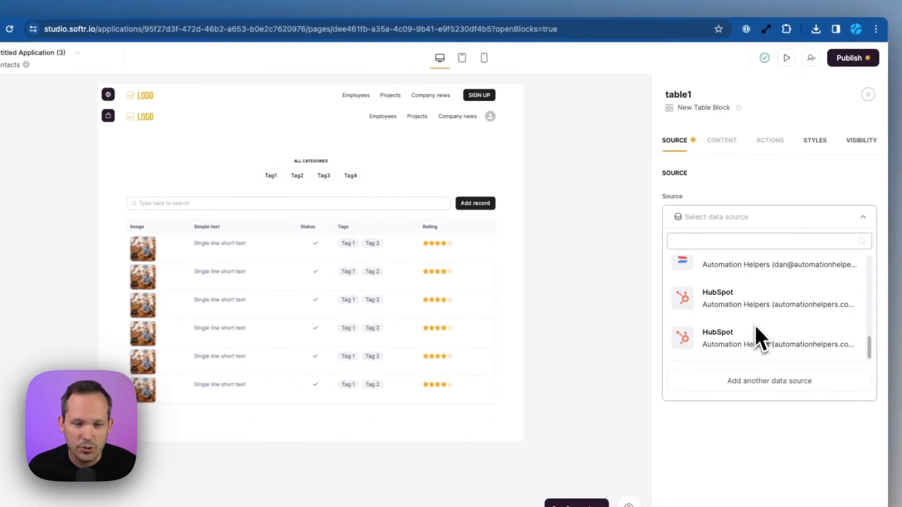
click(758, 332)
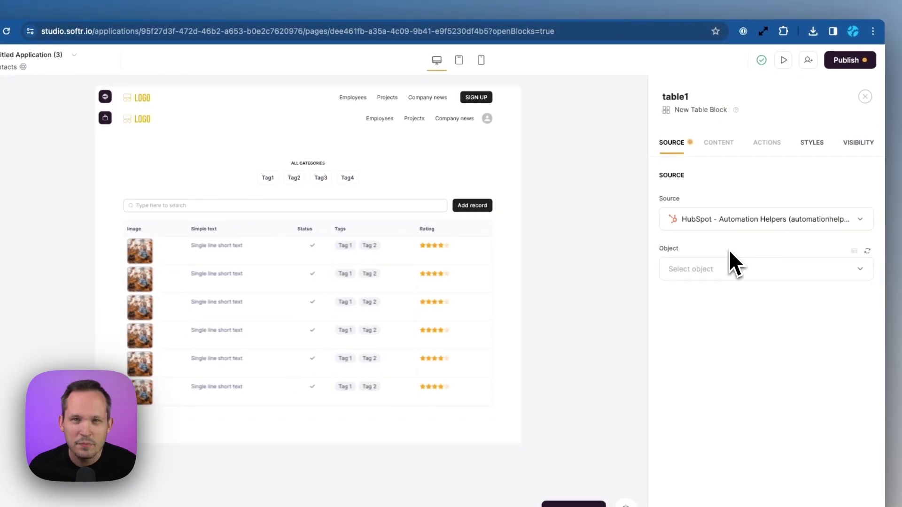
click(733, 270)
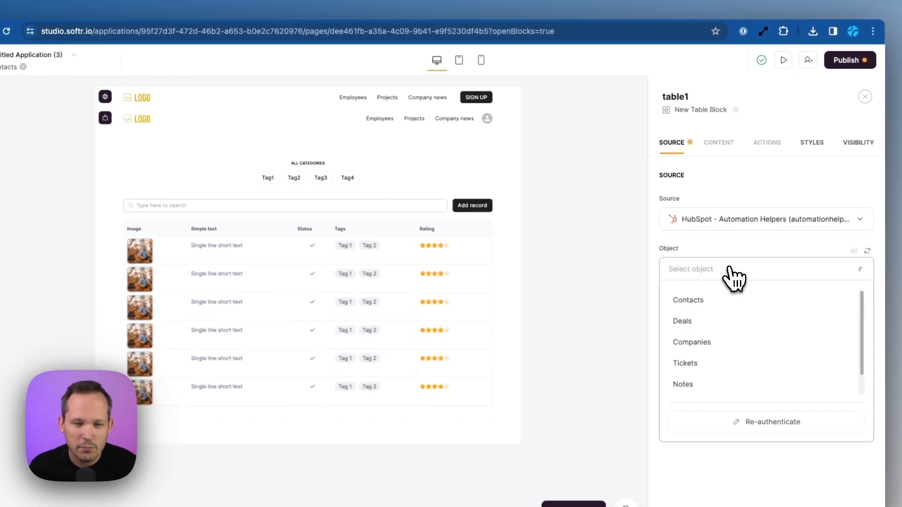
scroll(731, 321, down, 1)
scroll(735, 333, up, 1)
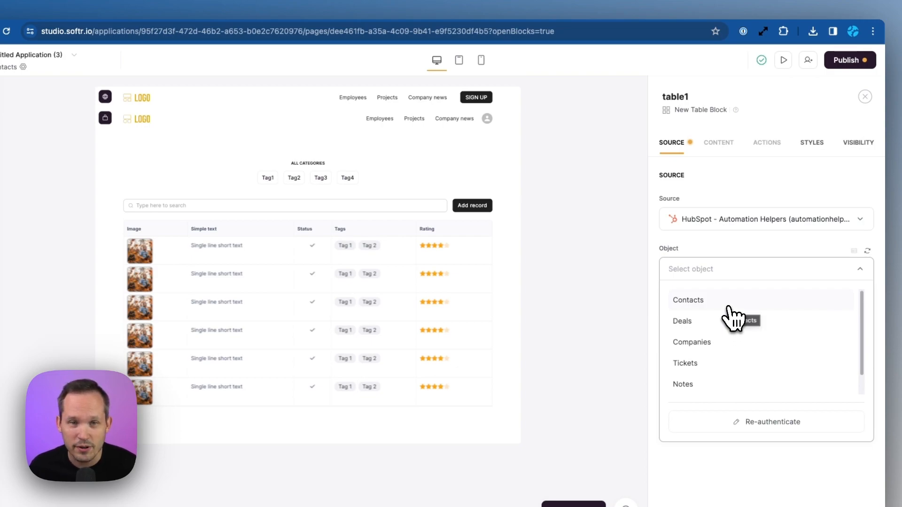
Step: Show HubSpot Contacts in the table, mapping the Image column to Contact Image and the text column to Full Name
click(733, 311)
click(719, 143)
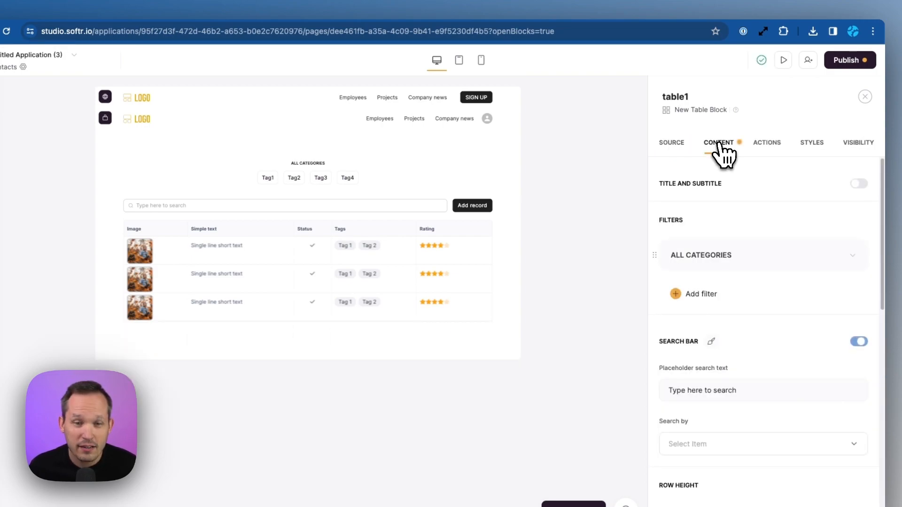
scroll(732, 291, down, 4)
scroll(732, 293, down, 4)
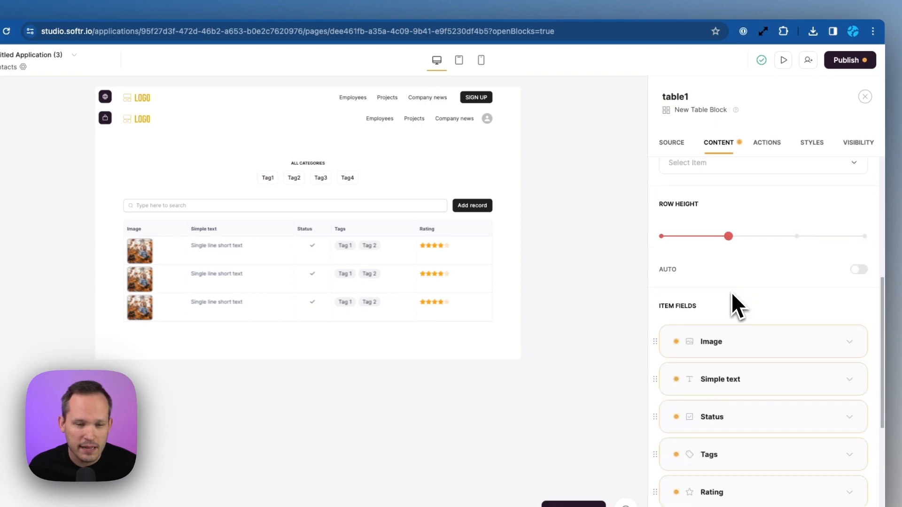
scroll(731, 292, down, 2)
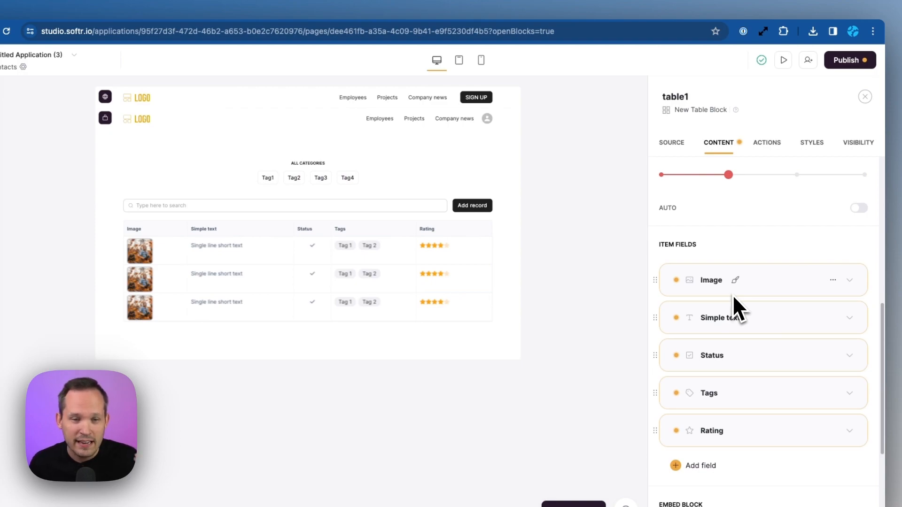
scroll(733, 295, down, 2)
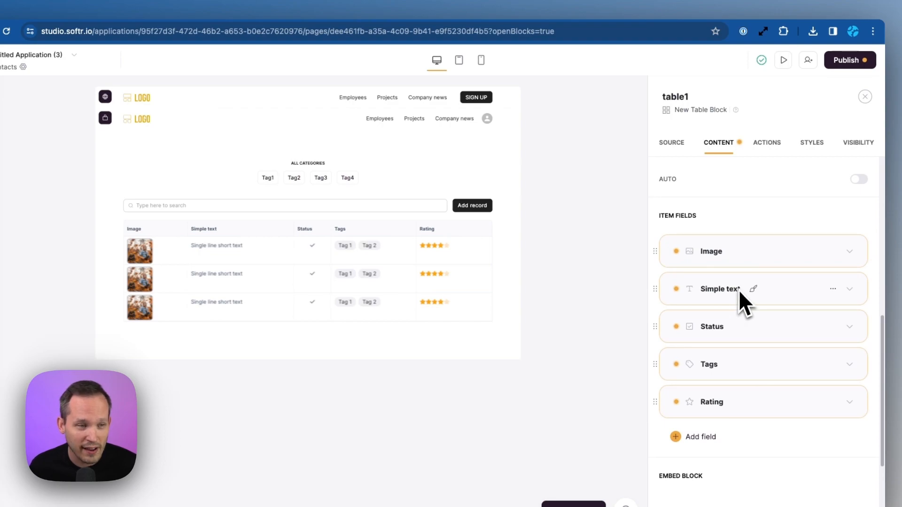
click(776, 252)
click(772, 332)
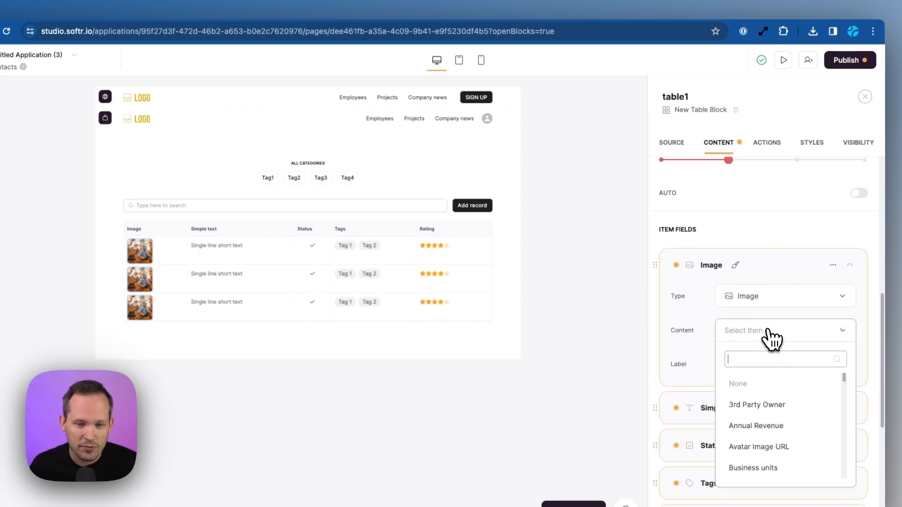
text(Image)
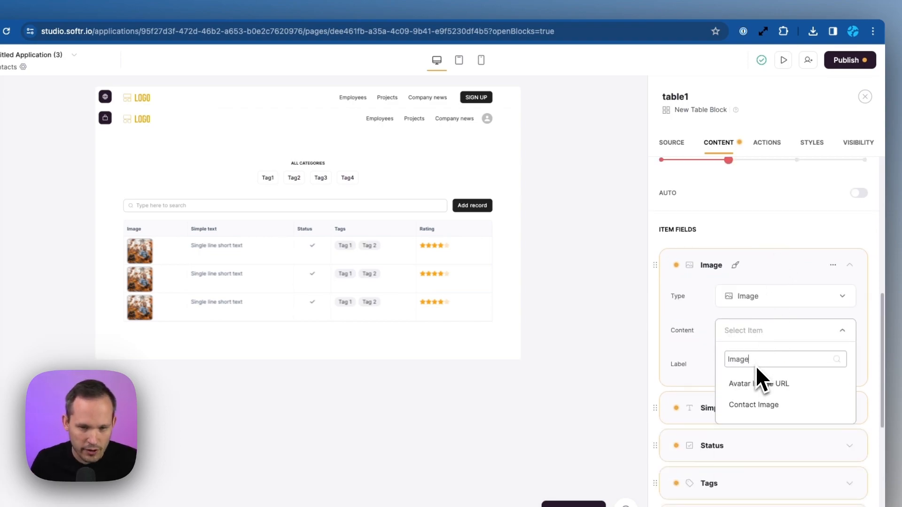
click(754, 404)
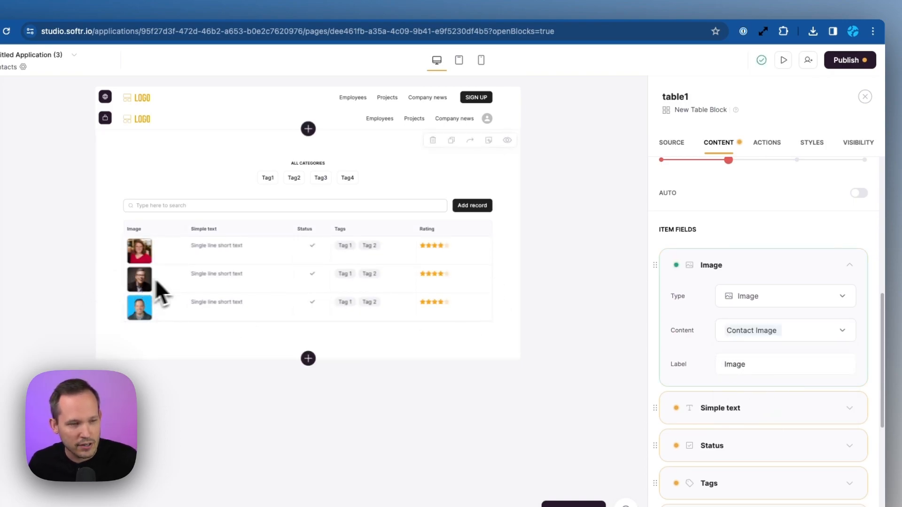
scroll(763, 353, down, 2)
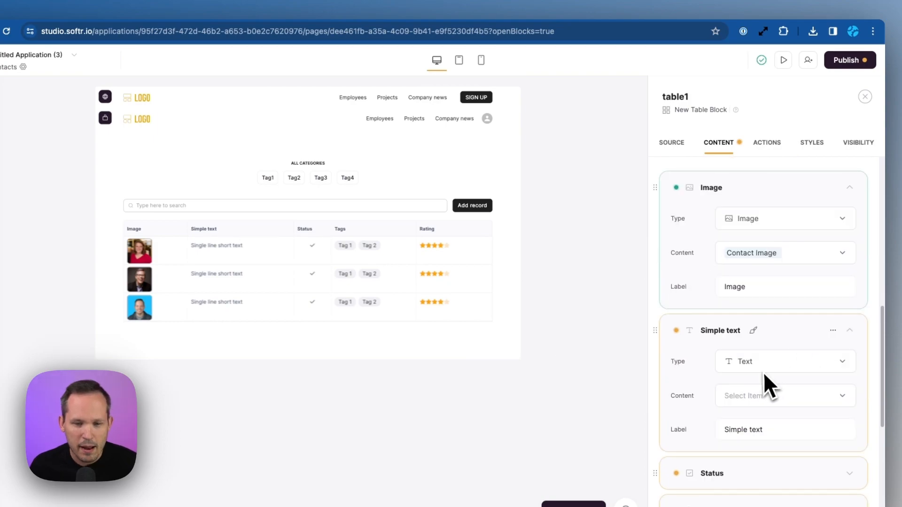
click(758, 402)
text(Name)
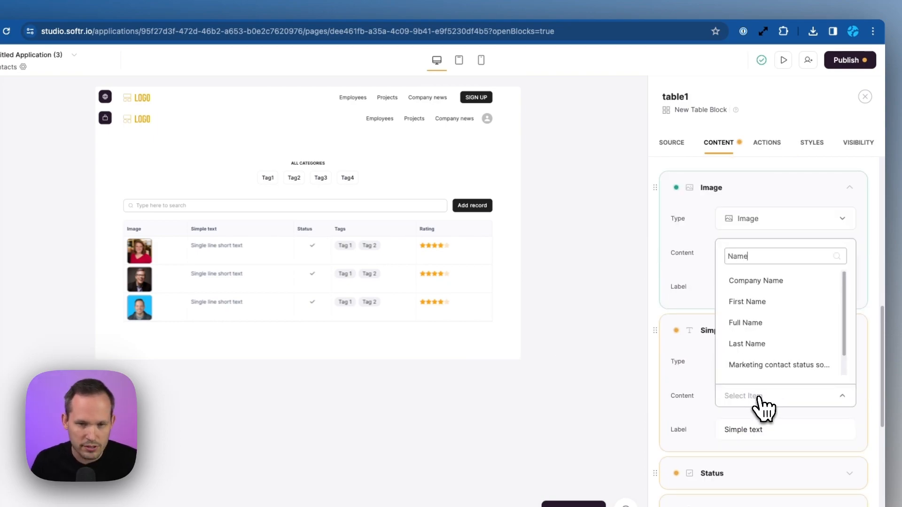
click(745, 323)
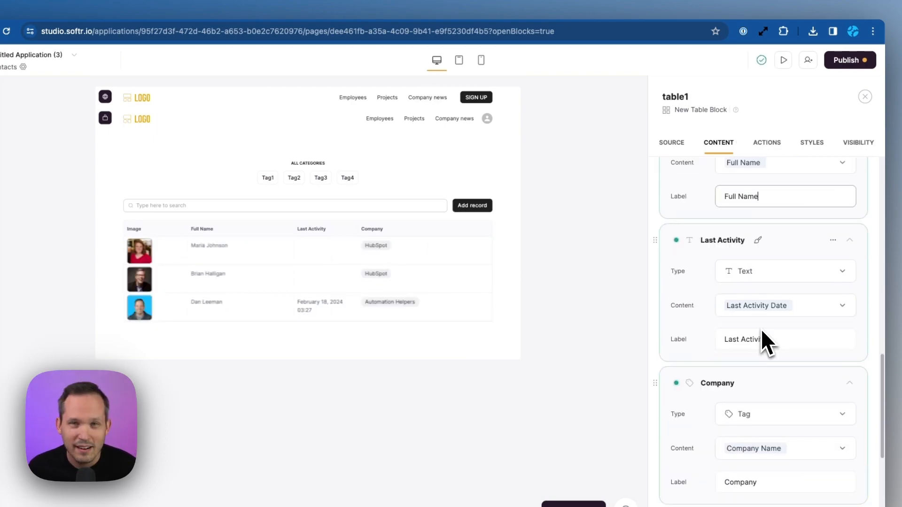
mouse_move(391, 247)
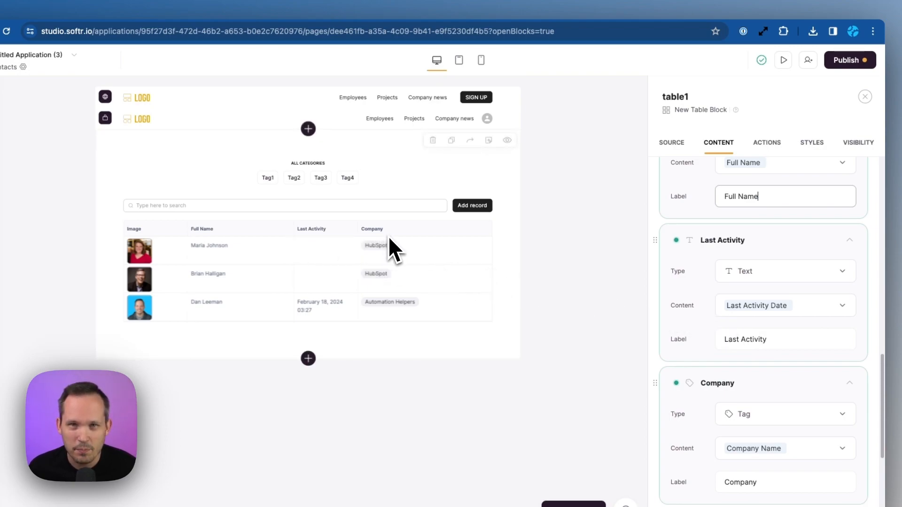
scroll(825, 357, up, 8)
scroll(824, 357, up, 1)
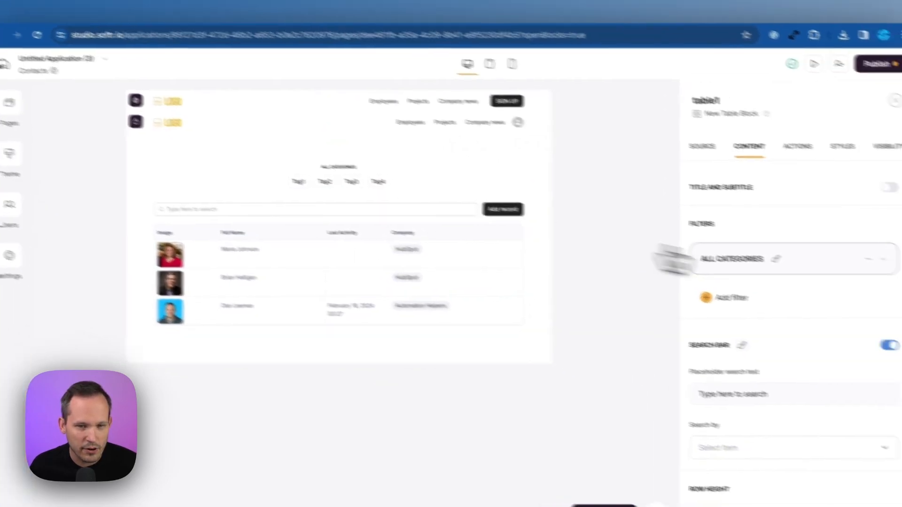
Step: Set the table's category filter to filter by the HubSpot Lead Status field
click(797, 259)
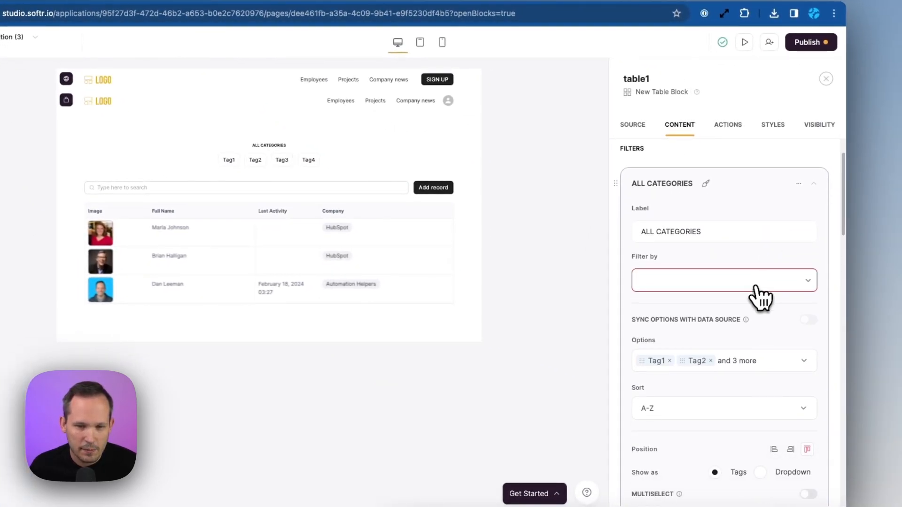
click(761, 284)
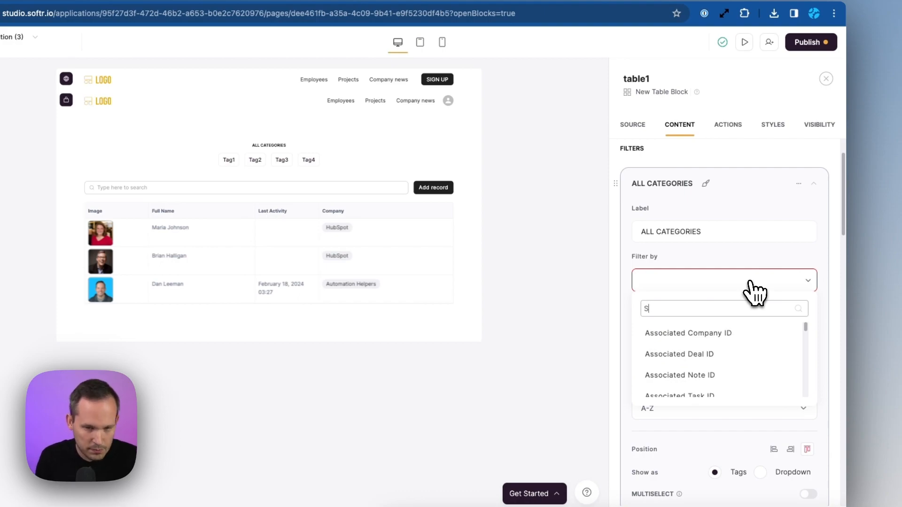
text(Stat)
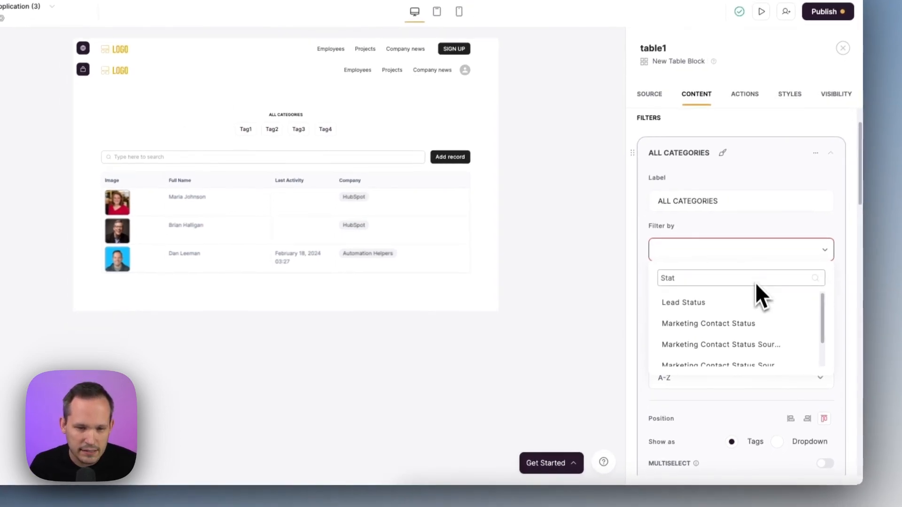
click(758, 302)
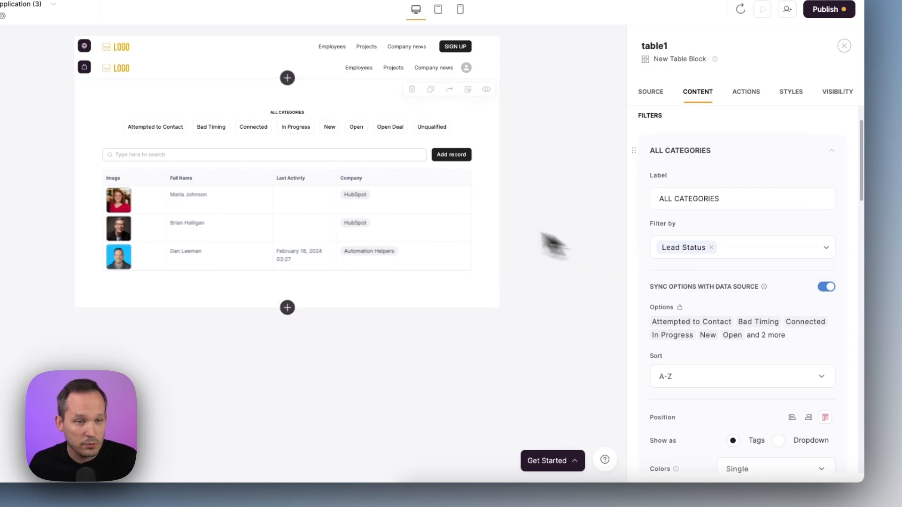
mouse_move(325, 225)
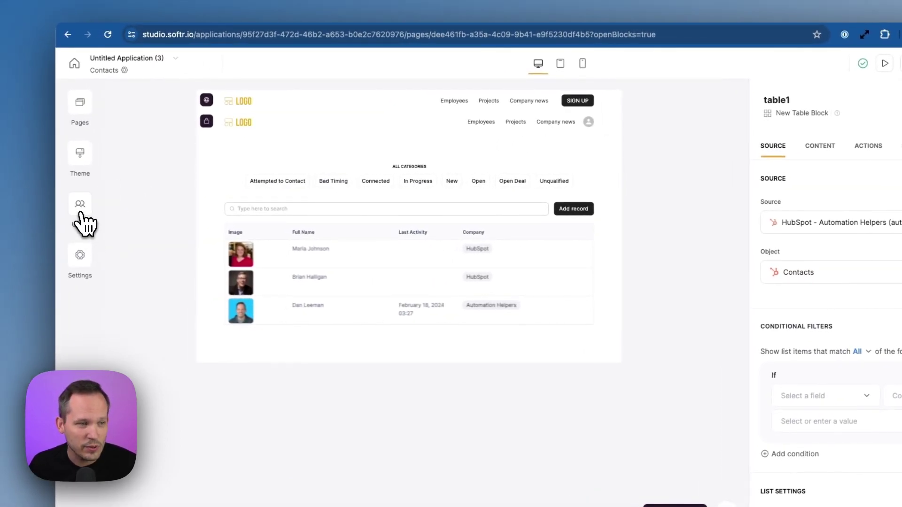
Step: Add a new app user with email and name, keeping the generated temporary password
click(80, 212)
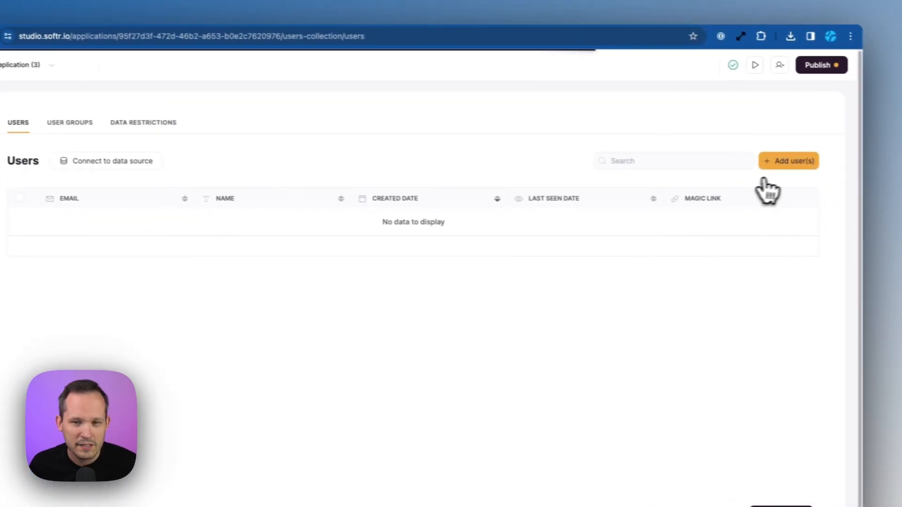
click(865, 164)
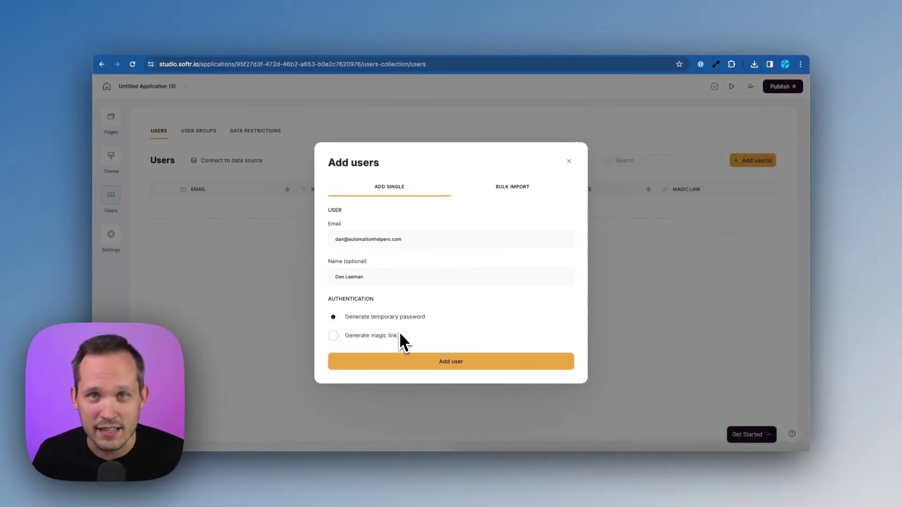
click(399, 338)
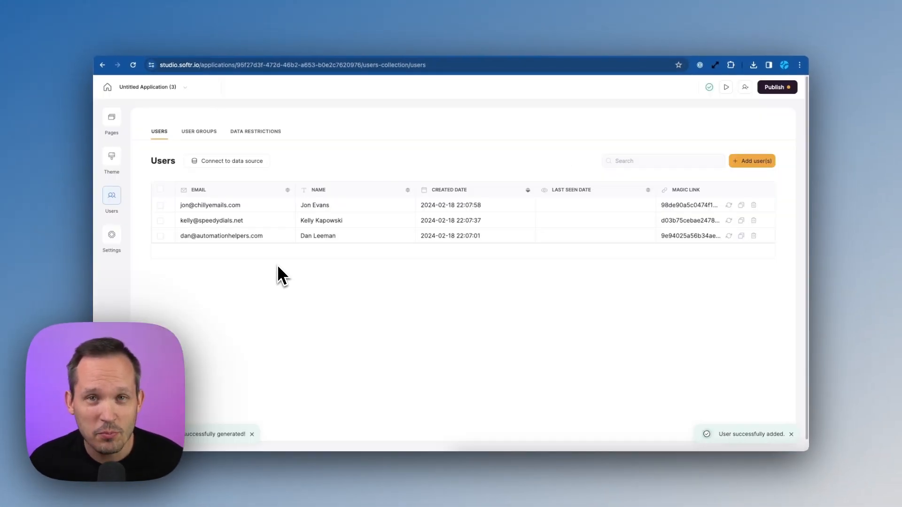
click(461, 55)
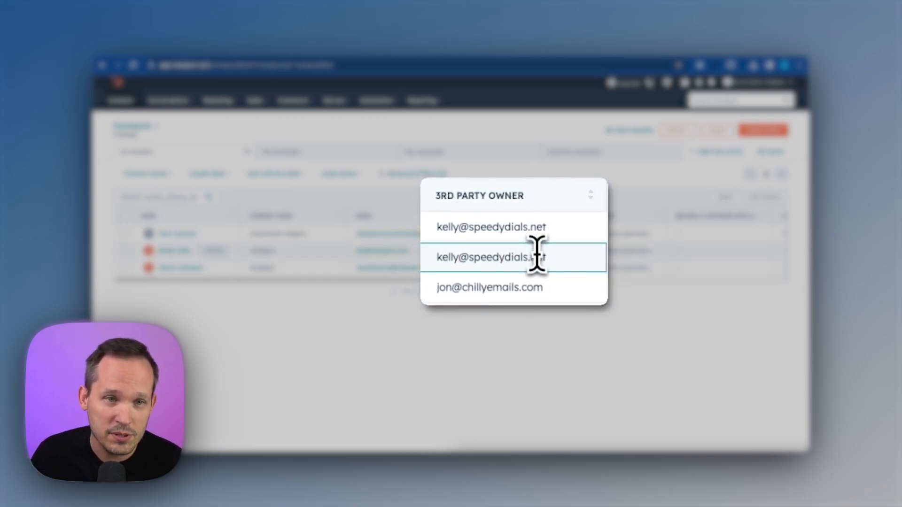
click(537, 256)
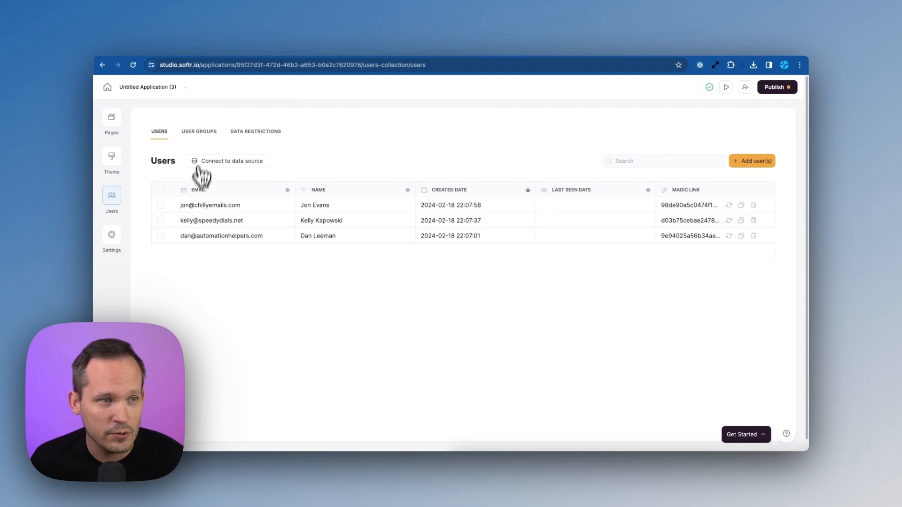
Step: Create the BDR External user group with the second and third listed users as members
click(200, 131)
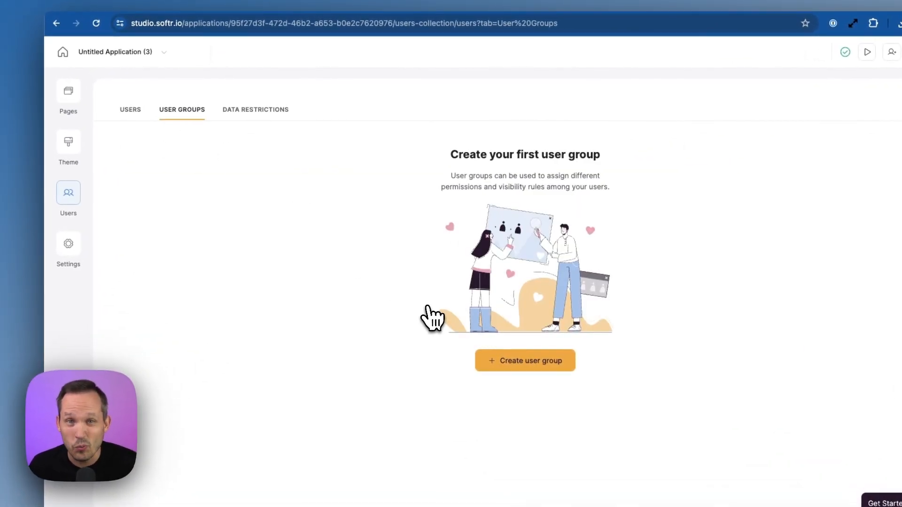
click(507, 360)
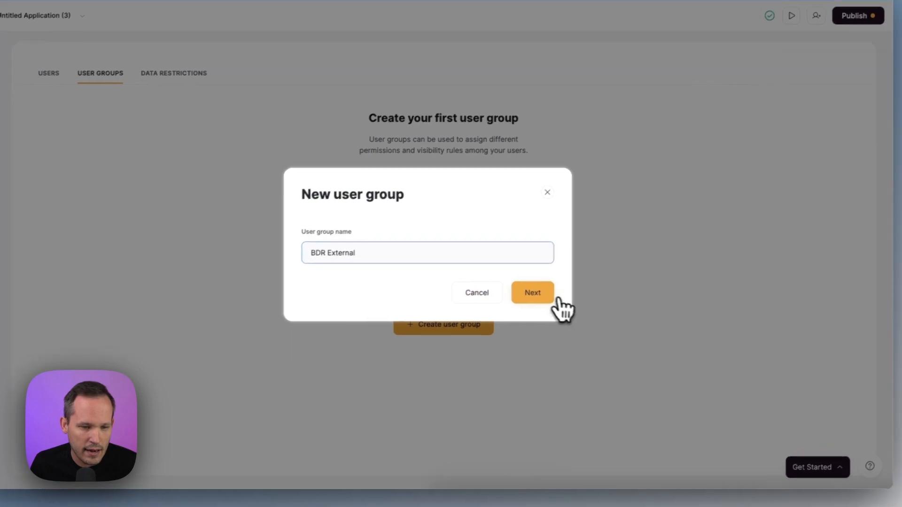
click(543, 287)
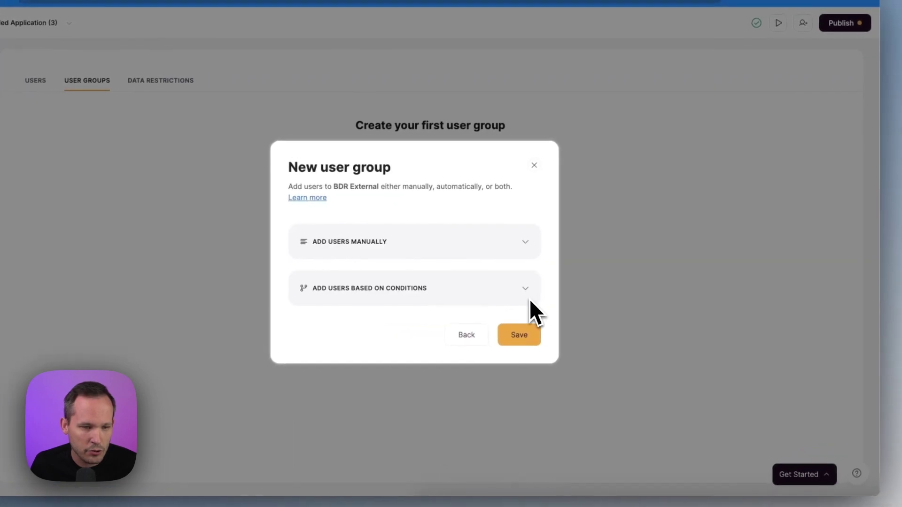
click(513, 244)
click(423, 261)
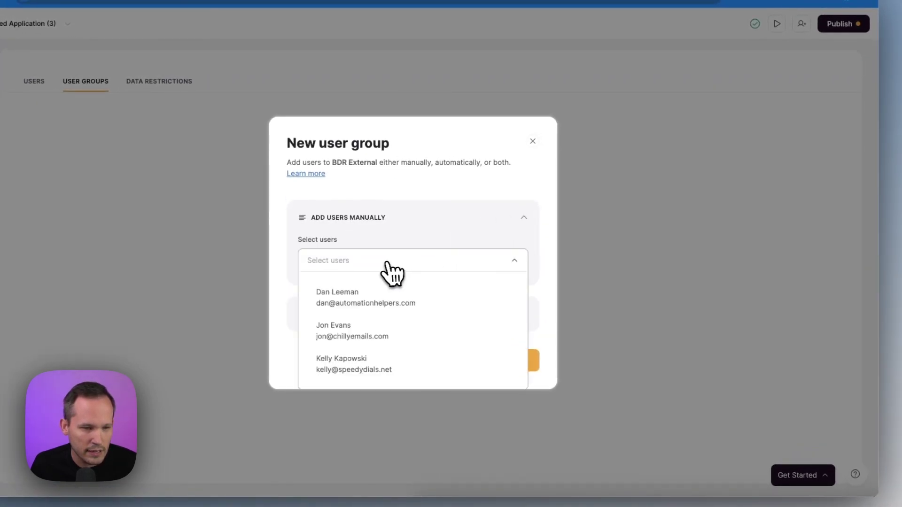
click(381, 337)
click(369, 374)
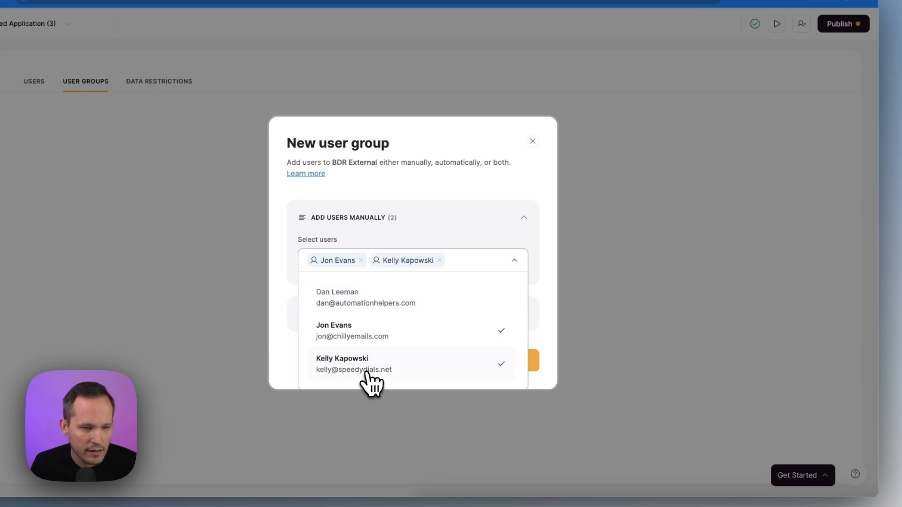
click(546, 279)
click(518, 361)
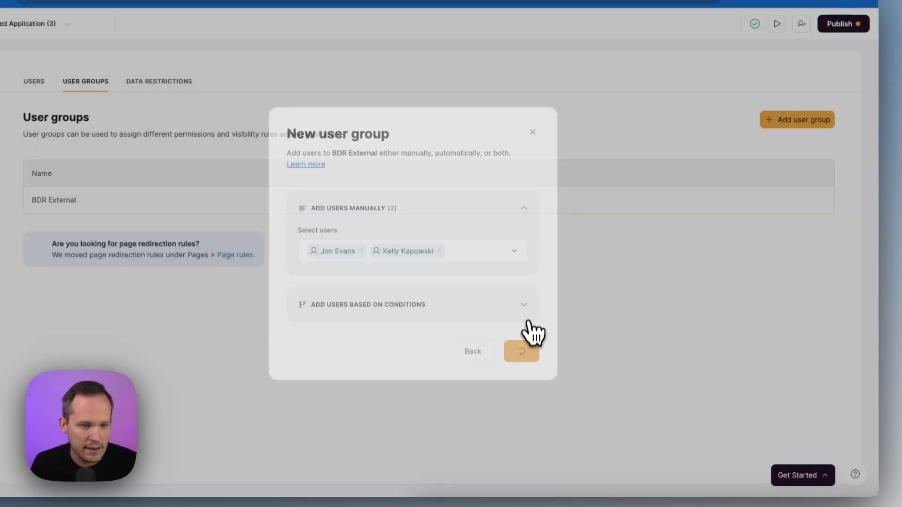
Step: Create the Internal user group with the first listed user as its member
click(774, 163)
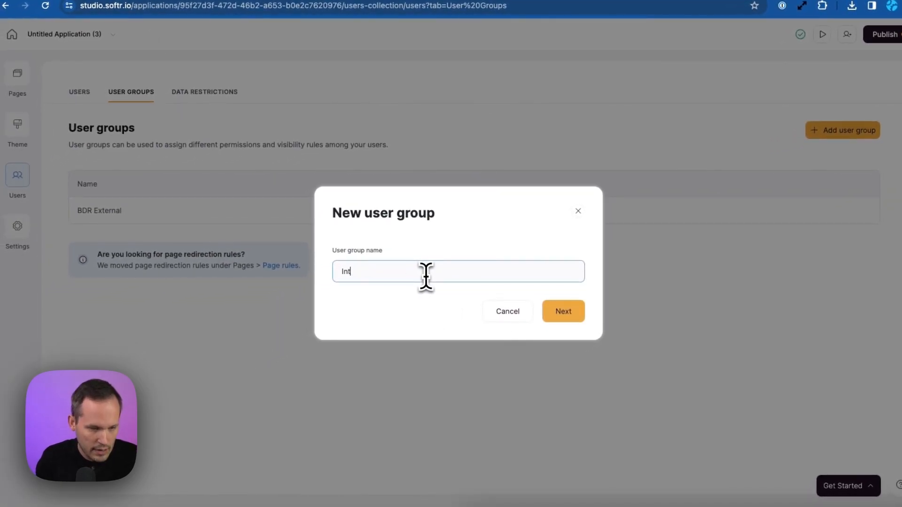
click(563, 311)
click(507, 258)
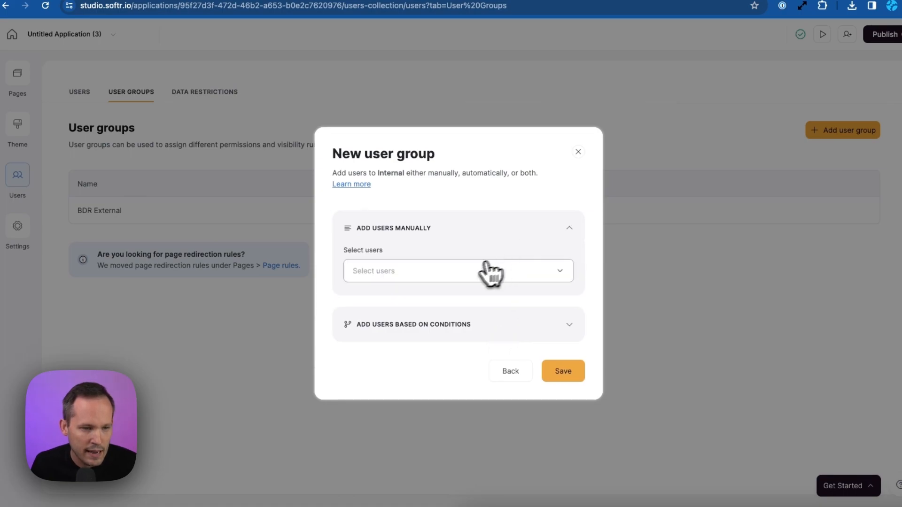
click(459, 271)
click(443, 310)
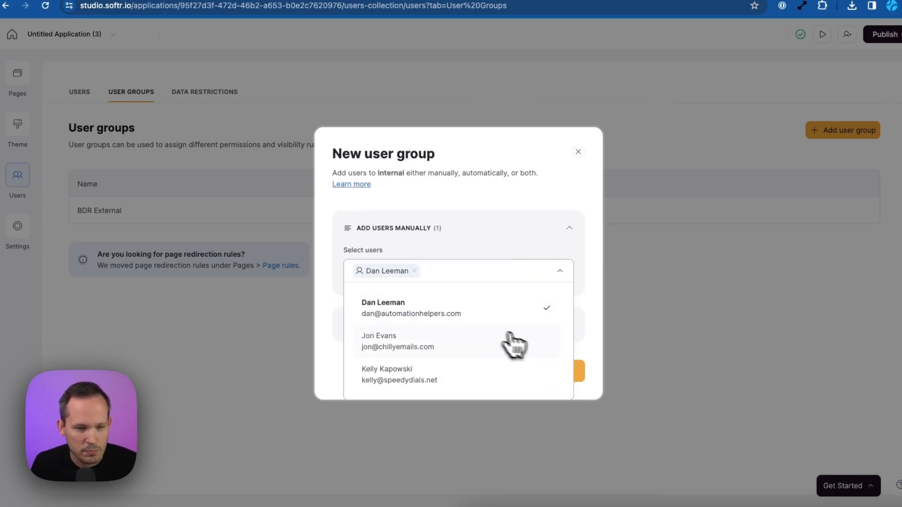
click(585, 347)
click(563, 371)
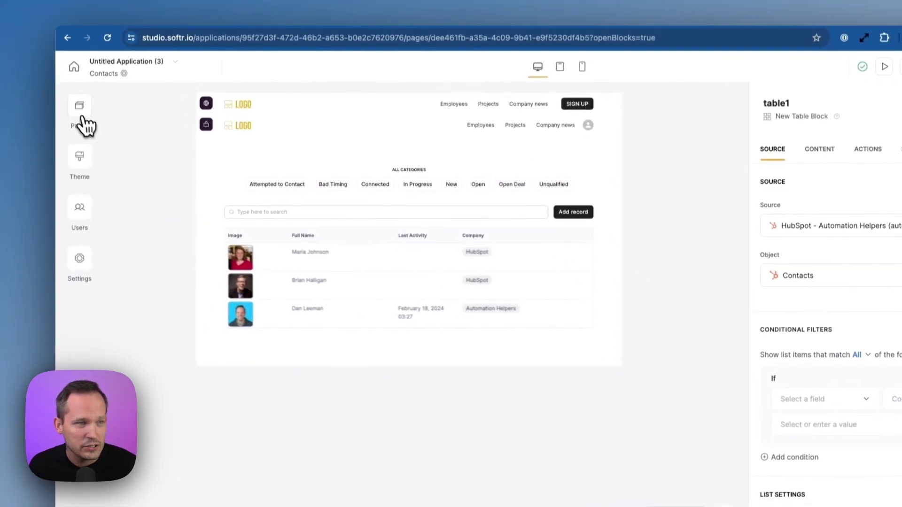
Step: Restrict the Contacts page to all logged-in users, save, and preview the app
click(79, 113)
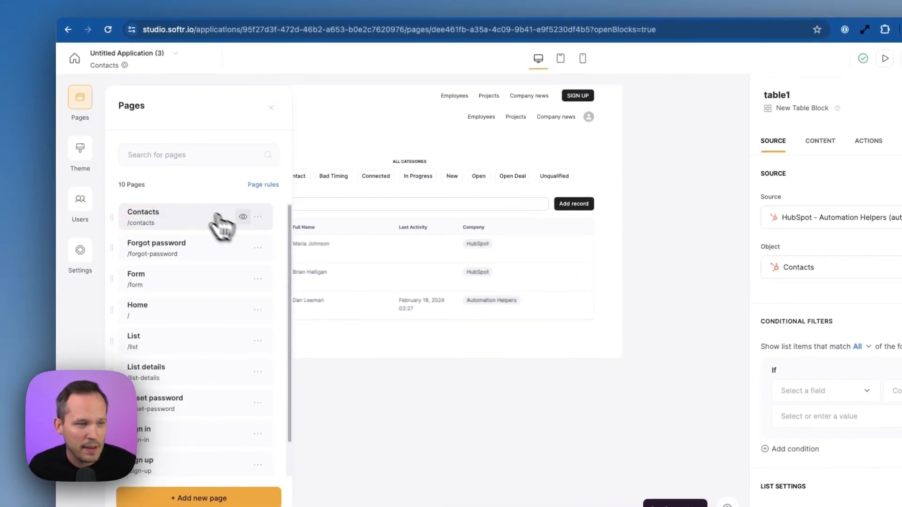
click(258, 226)
click(248, 240)
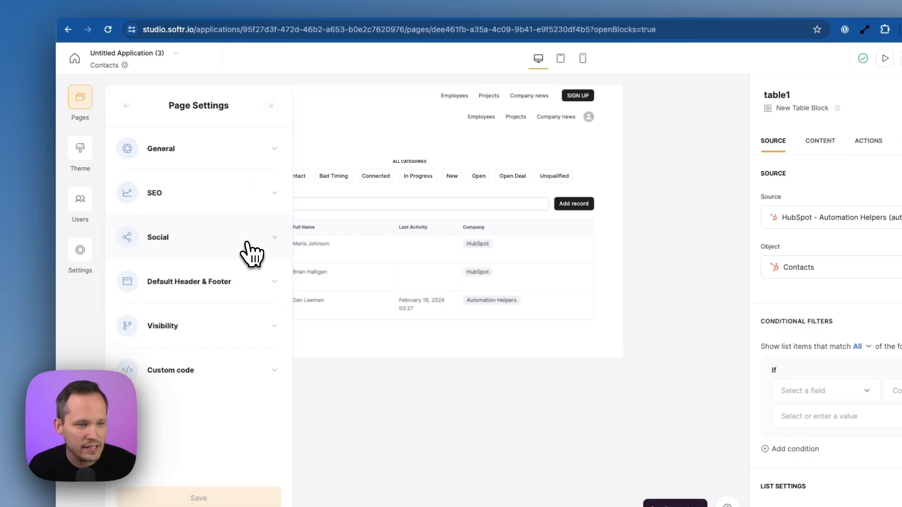
click(232, 326)
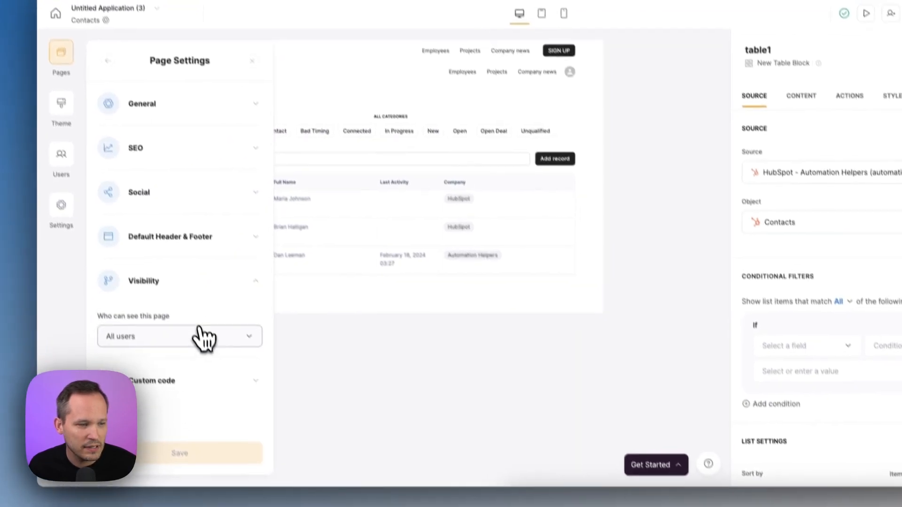
click(198, 337)
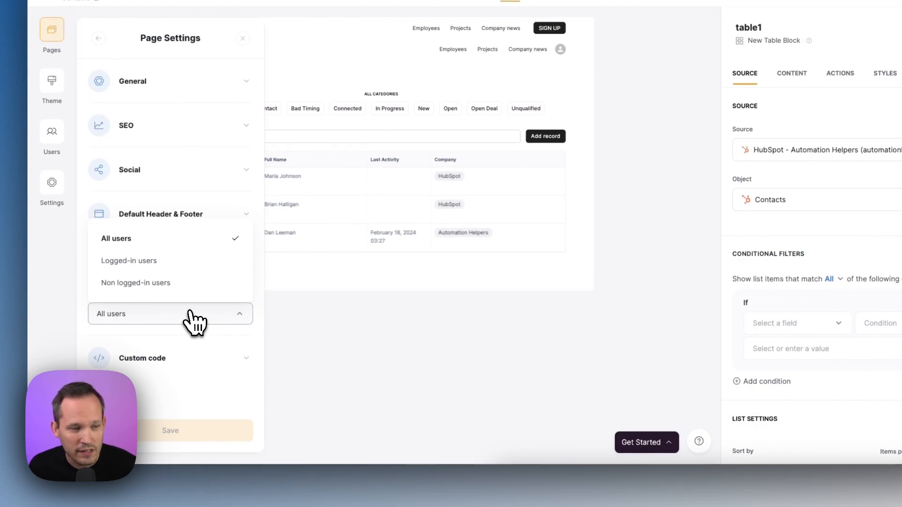
click(162, 260)
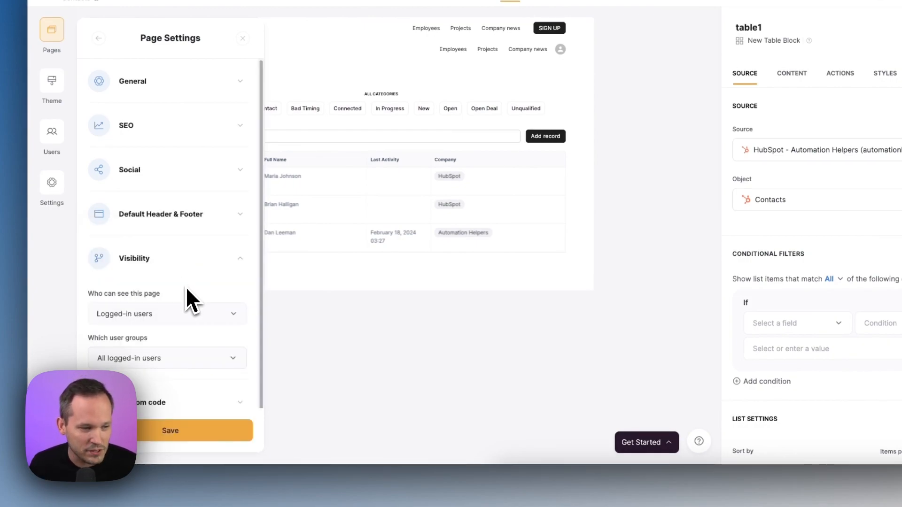
scroll(186, 287, down, 1)
click(205, 431)
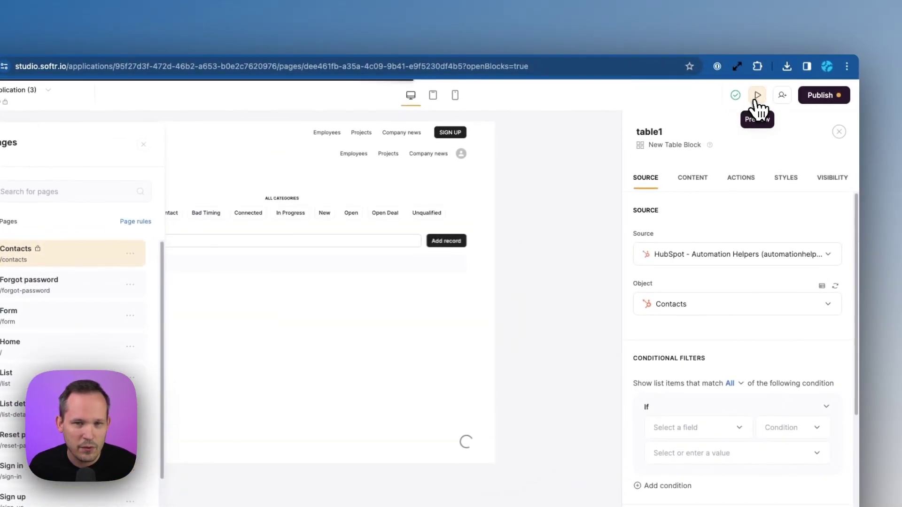
click(759, 95)
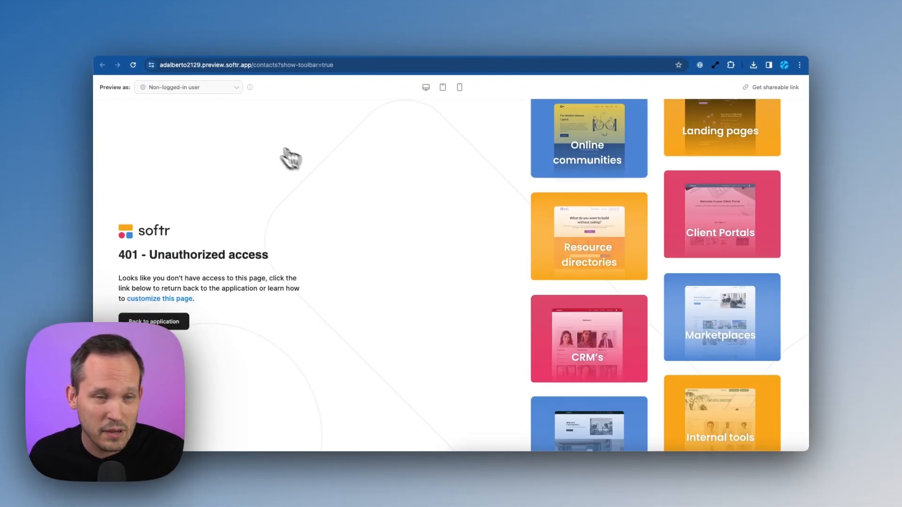
click(228, 91)
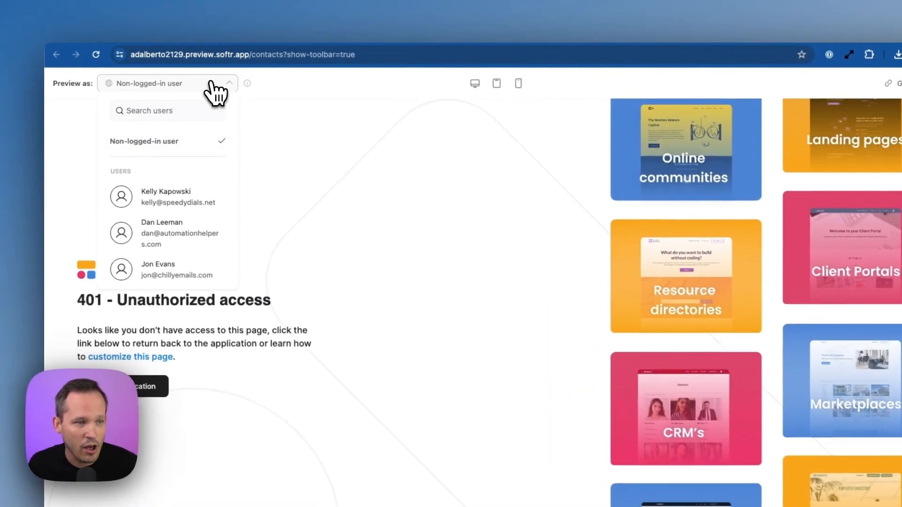
click(162, 234)
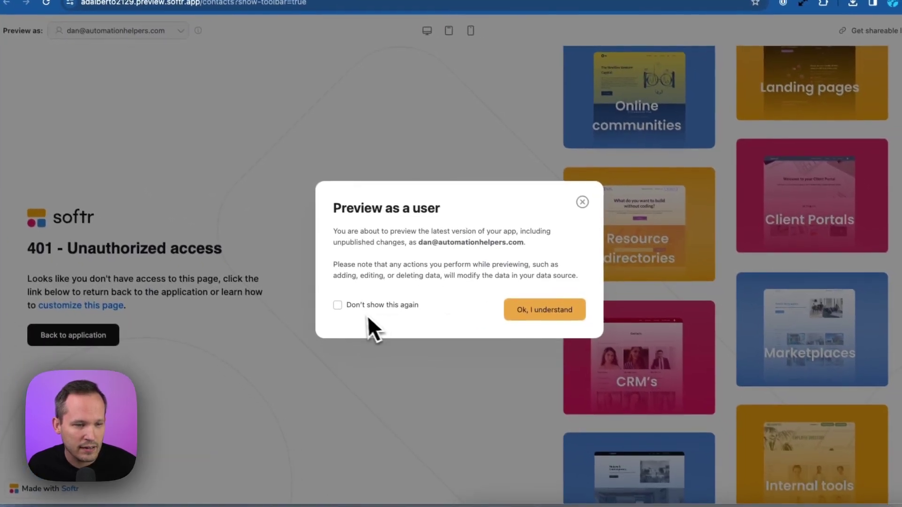
click(351, 319)
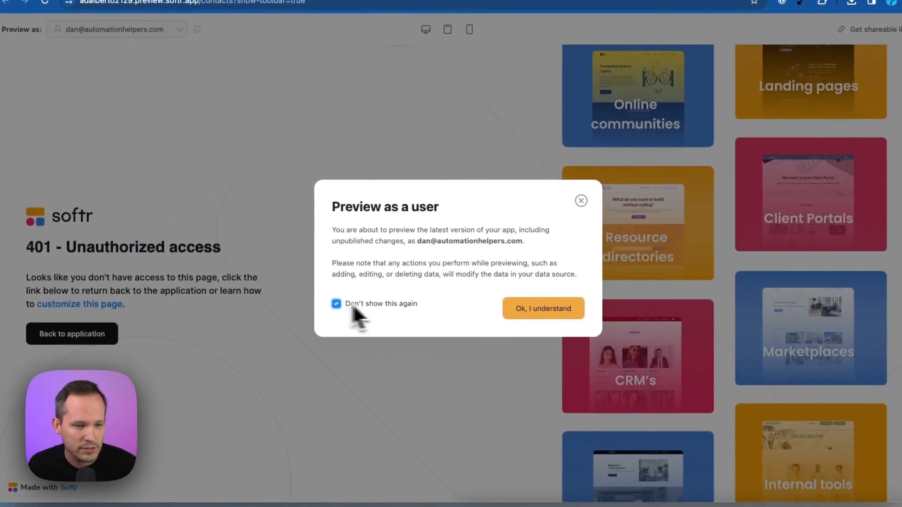
click(520, 311)
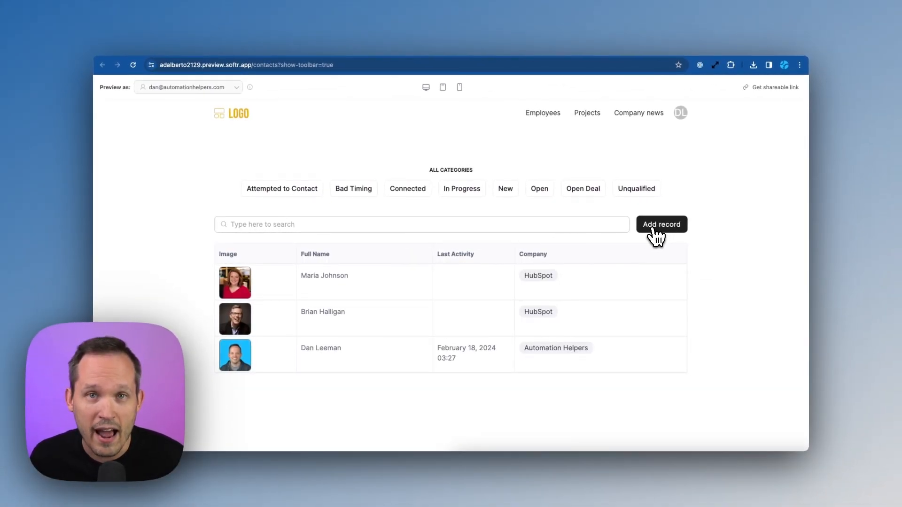
click(187, 87)
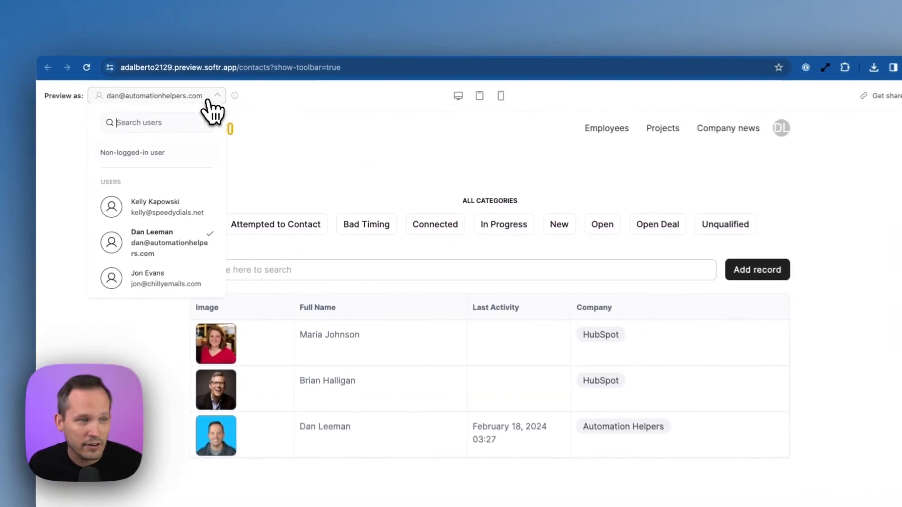
click(176, 205)
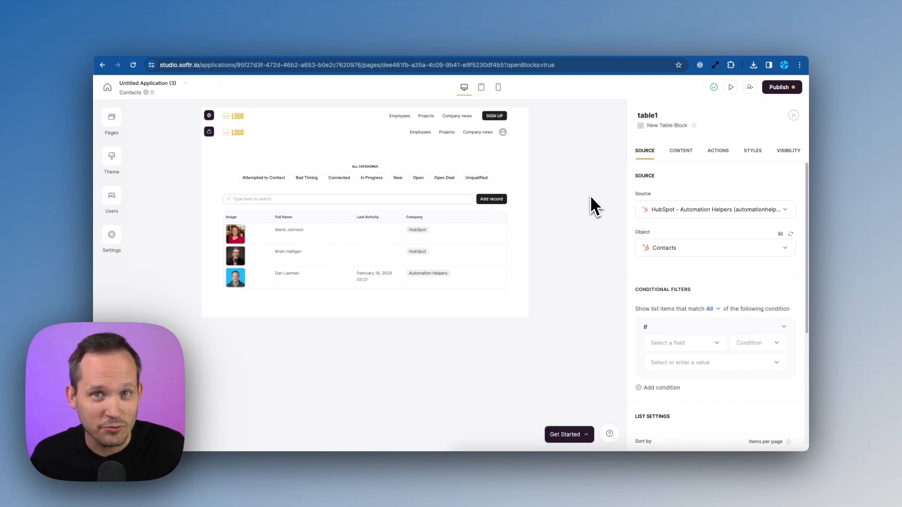
Step: Add an Open details page row button and create a contacts details page with the profile-style layout
click(718, 150)
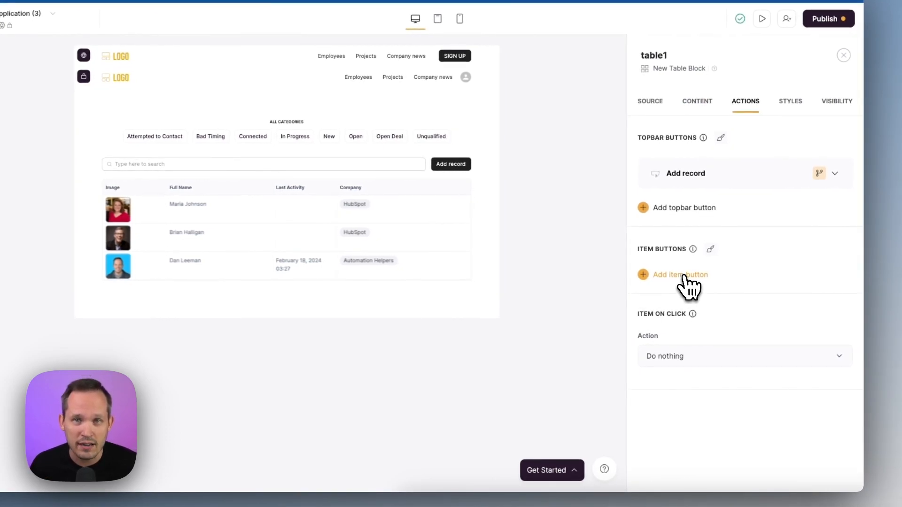
click(681, 275)
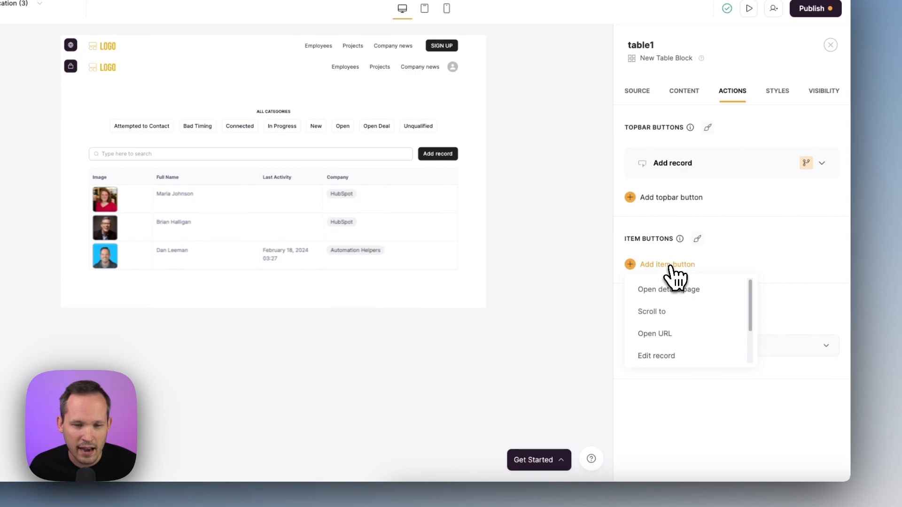
click(684, 291)
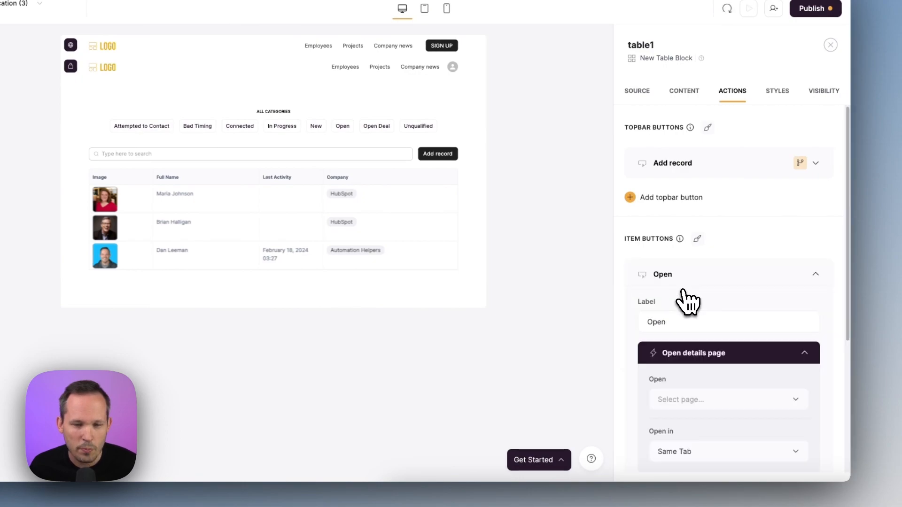
scroll(694, 303, down, 2)
click(701, 305)
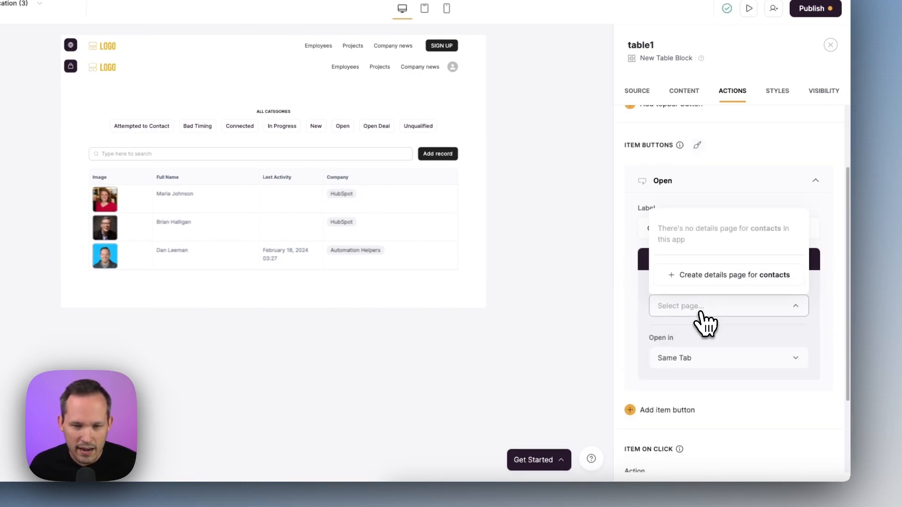
click(716, 278)
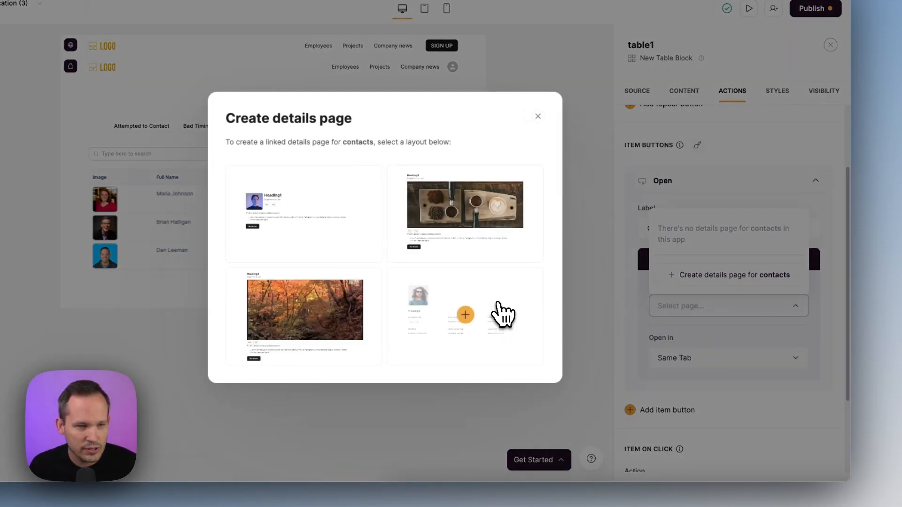
click(503, 314)
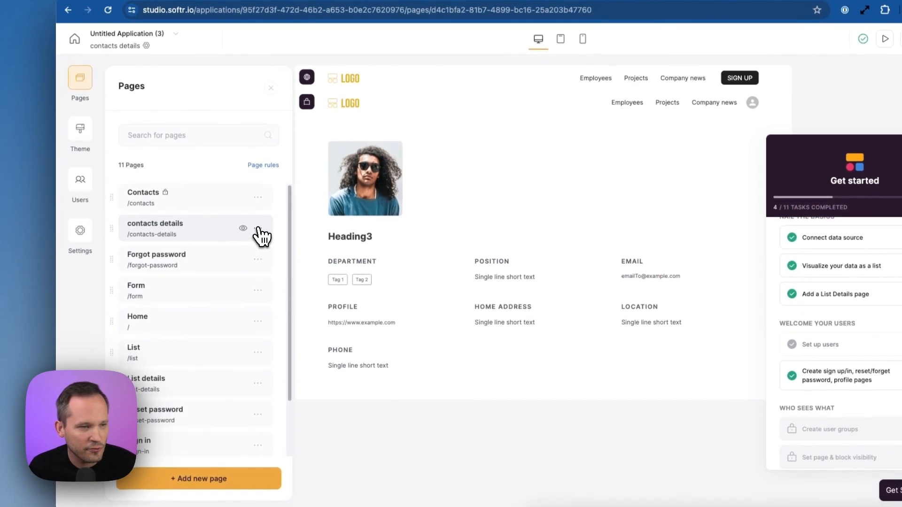
Step: Rename the details page to Contact Details with URL /contact-details and save
click(259, 234)
click(244, 252)
click(221, 130)
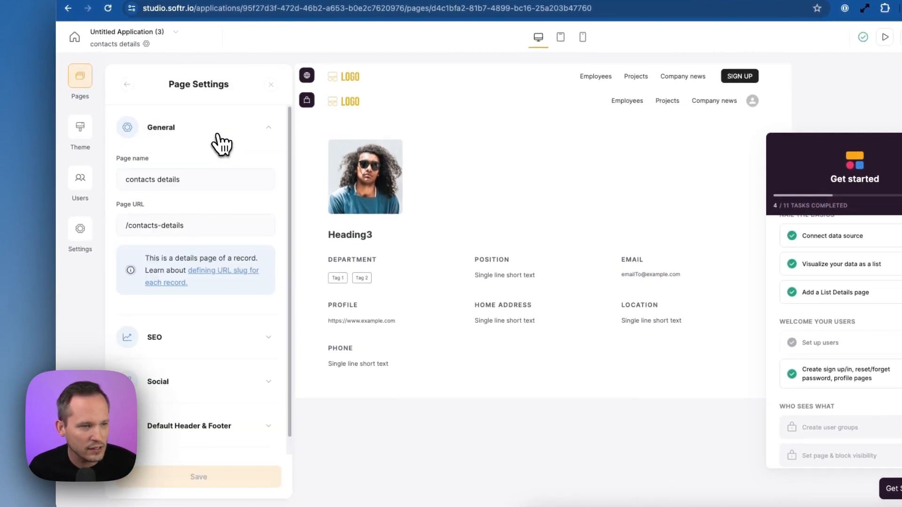
text(Con)
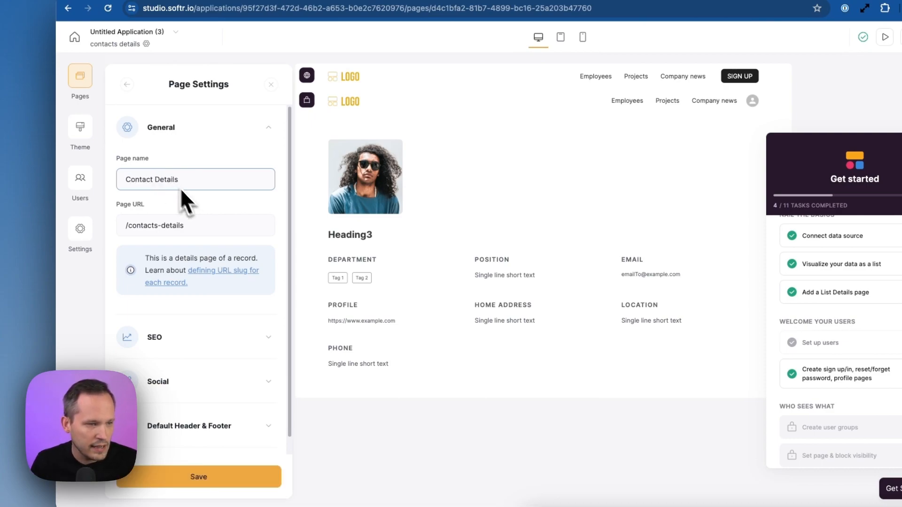
click(156, 226)
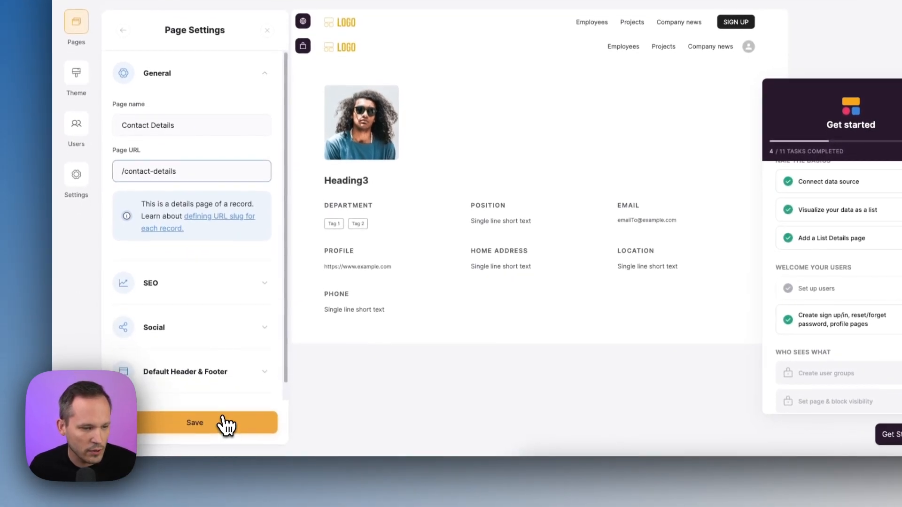
click(198, 477)
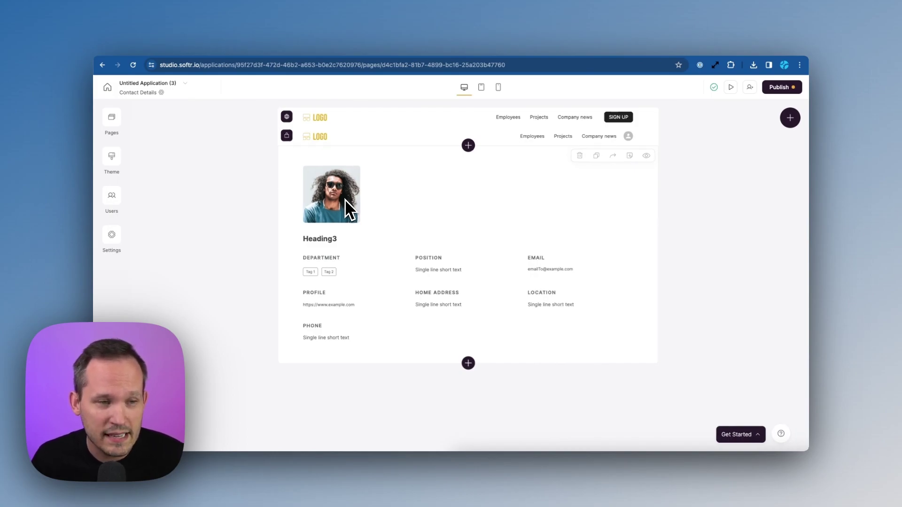
Step: Map the details block's Image field to the HubSpot contact image property
click(345, 199)
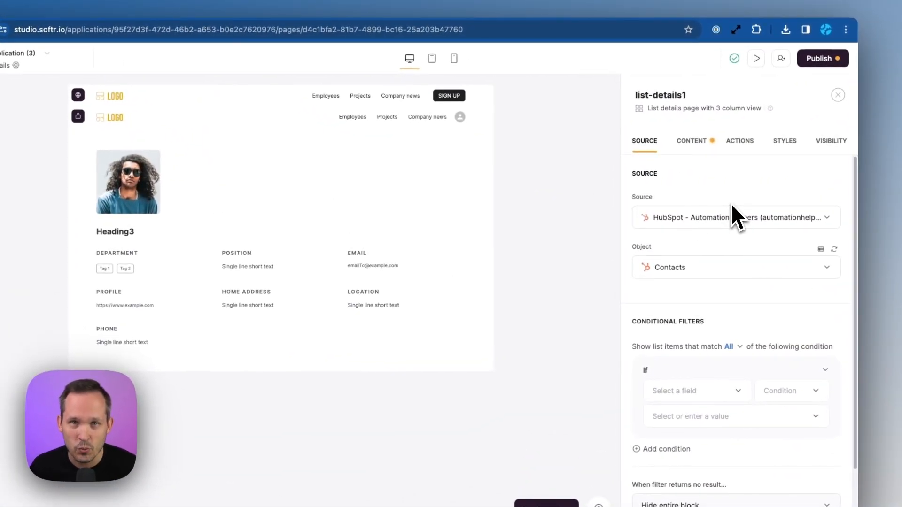
click(691, 145)
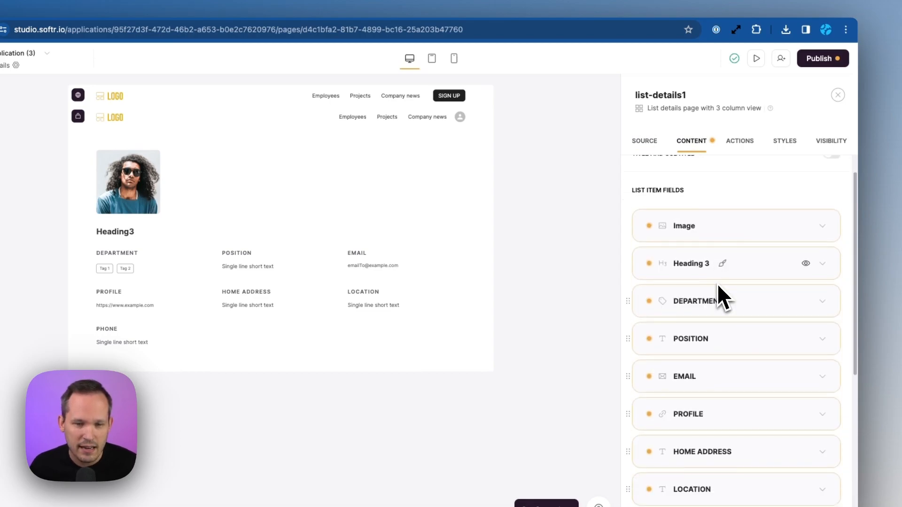
scroll(717, 284, down, 2)
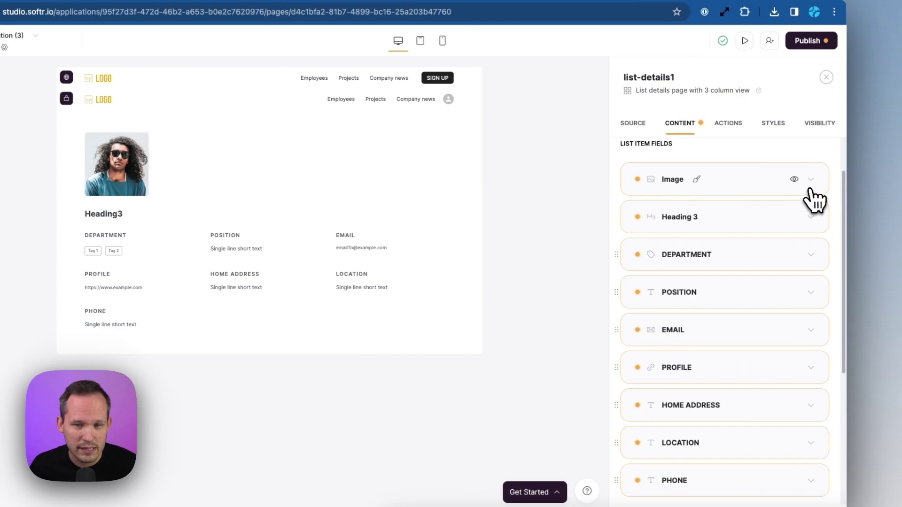
click(812, 180)
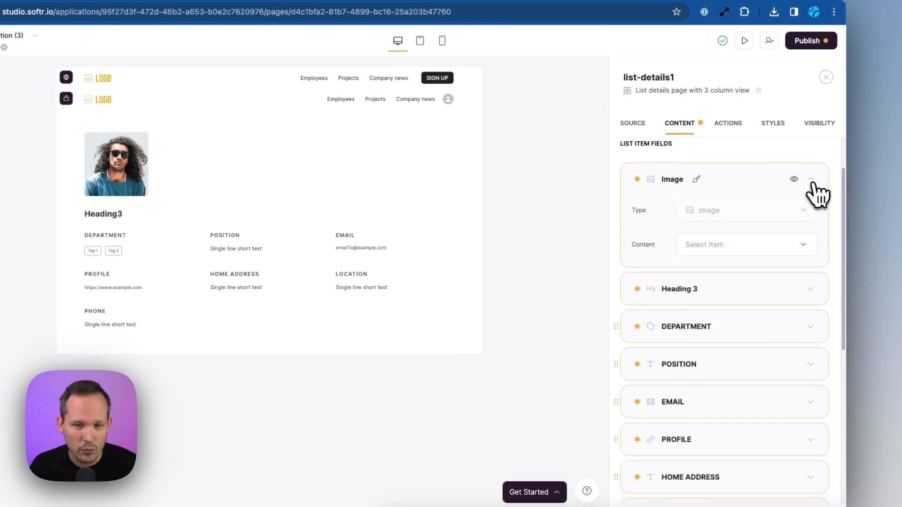
click(769, 244)
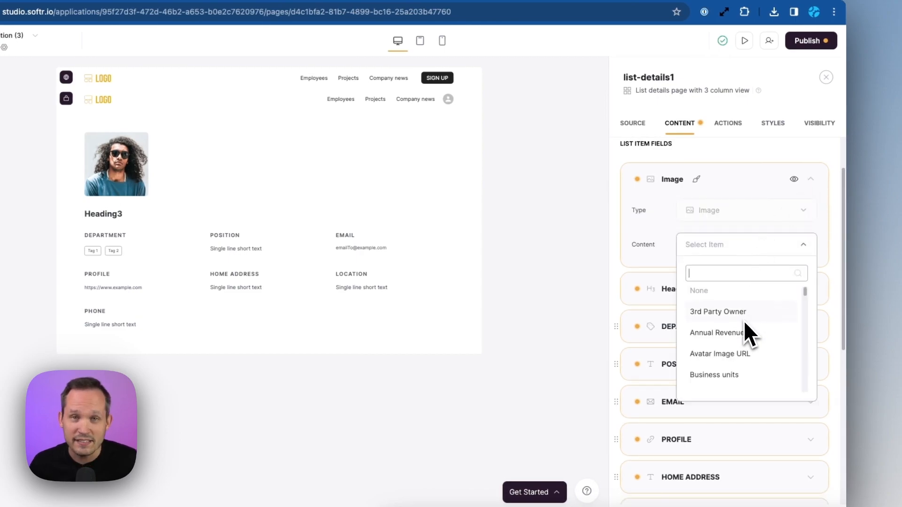
scroll(744, 320, down, 1)
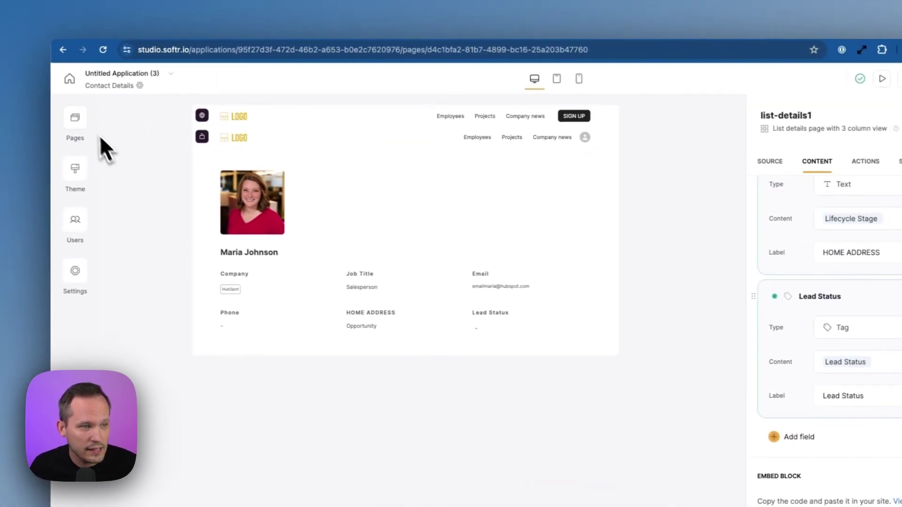
Step: Go to the Contacts page and bring up the contacts table's action settings
click(80, 113)
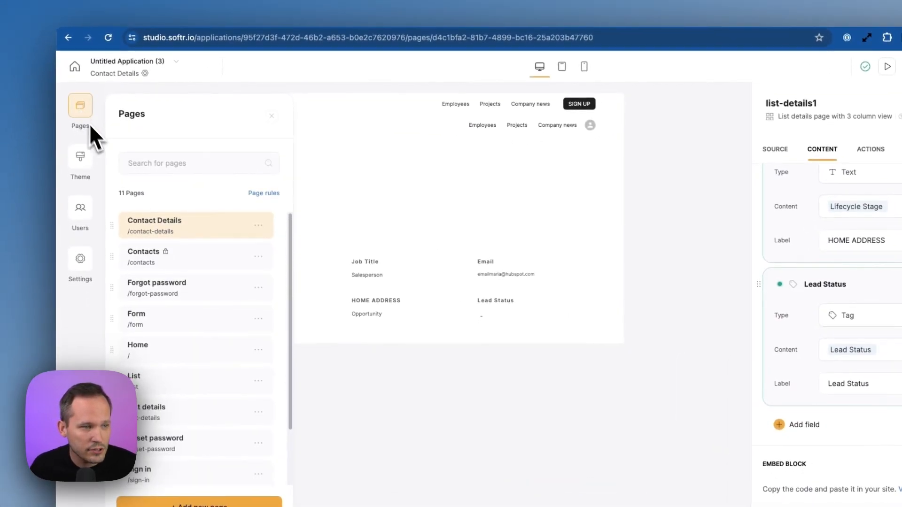
click(143, 254)
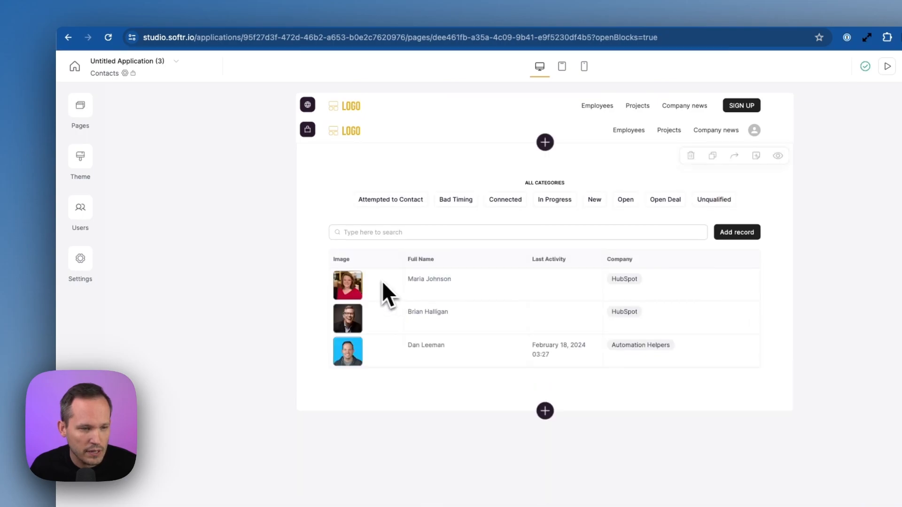
click(380, 282)
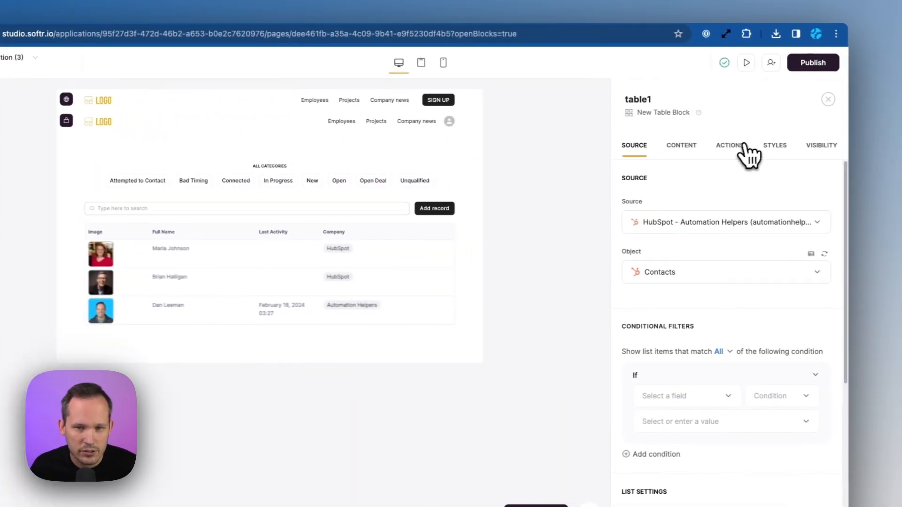
click(752, 145)
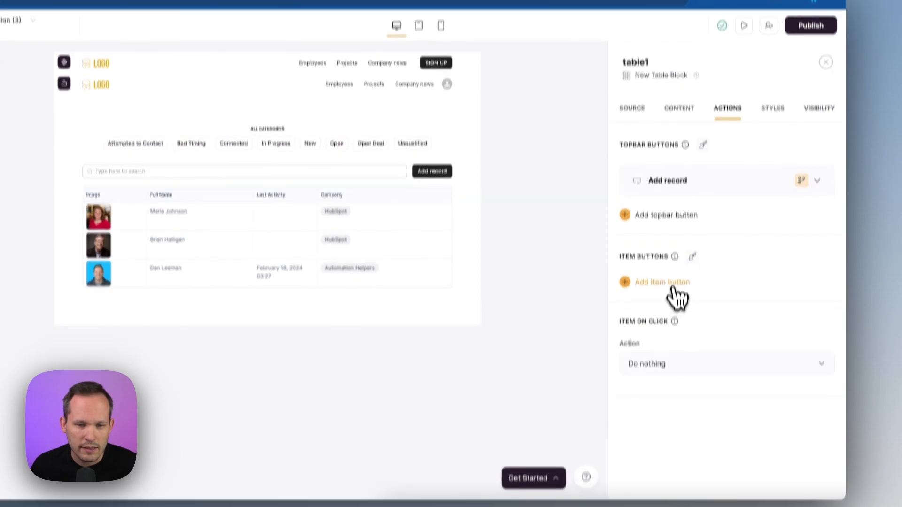
Step: Add a row button that opens the Contact Details page in the same tab, then preview
click(662, 319)
click(677, 272)
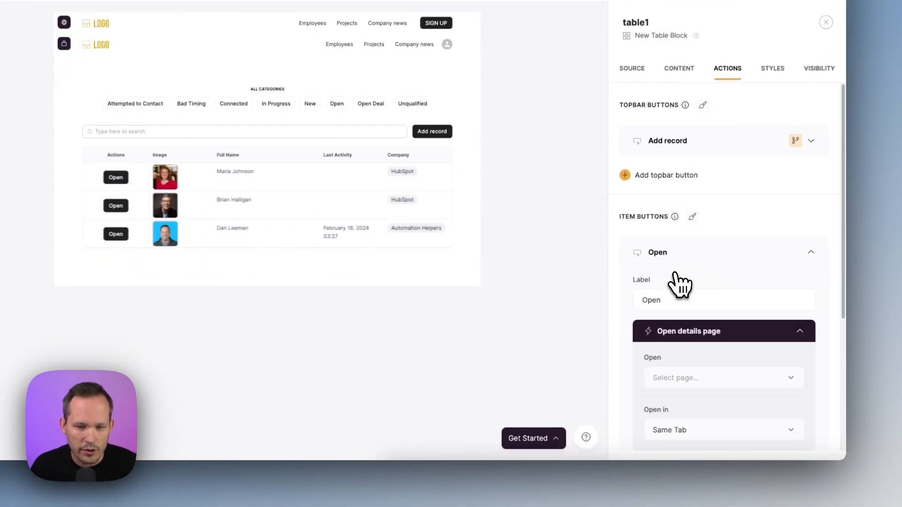
scroll(679, 279, down, 2)
click(698, 307)
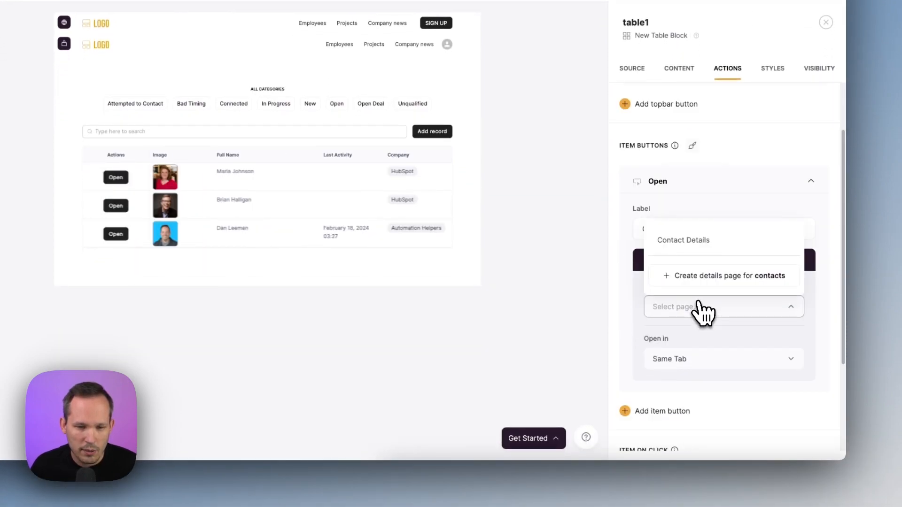
click(683, 240)
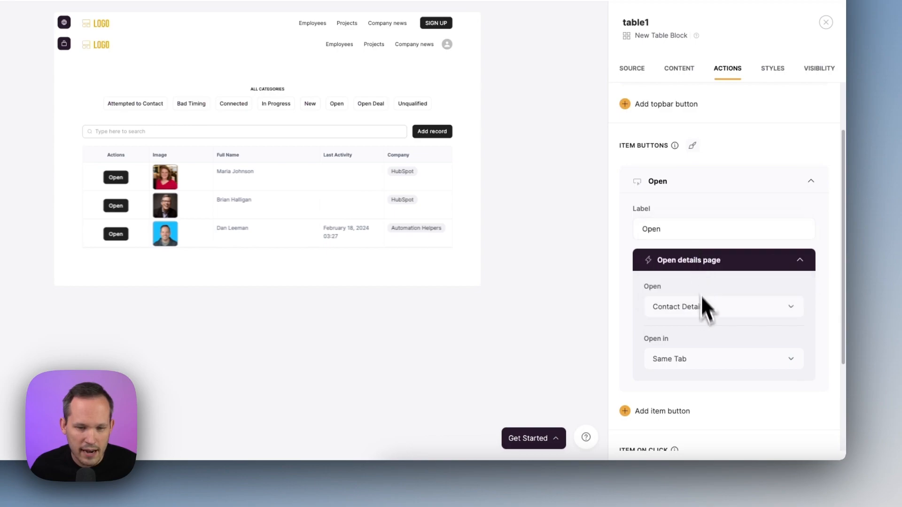
click(714, 363)
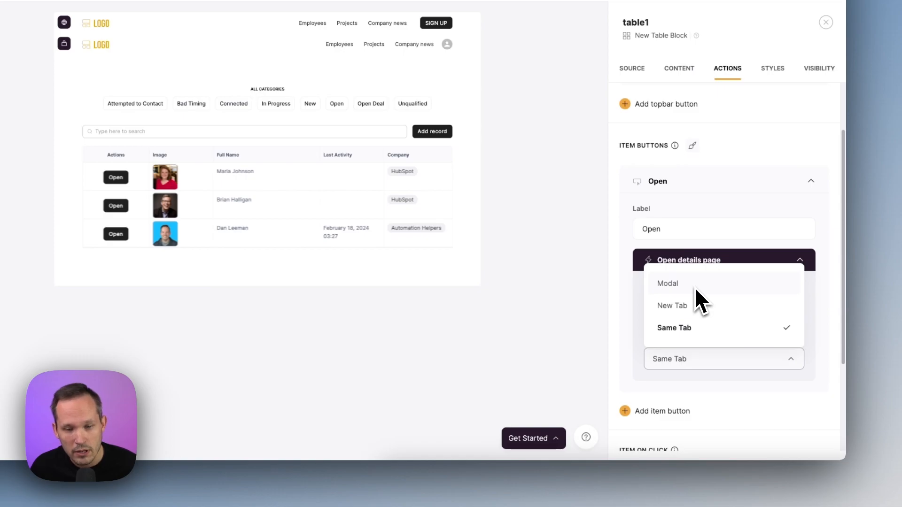
click(697, 326)
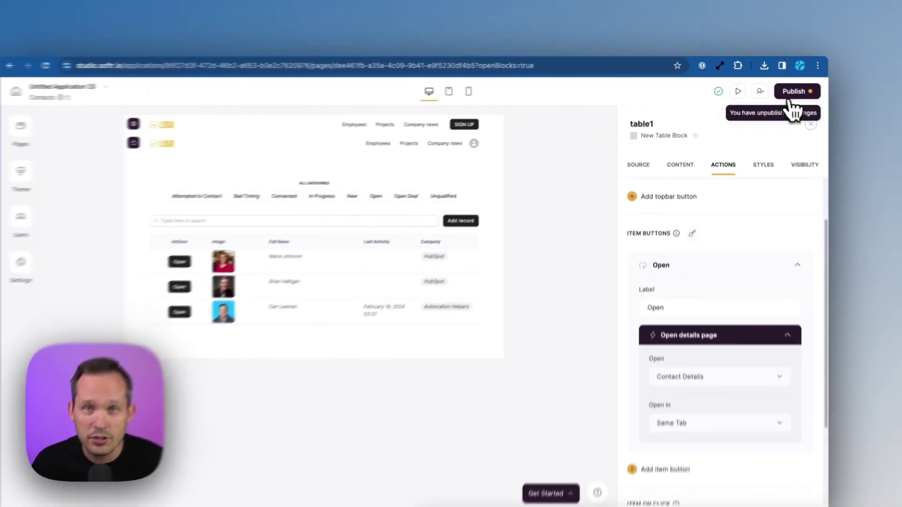
click(807, 35)
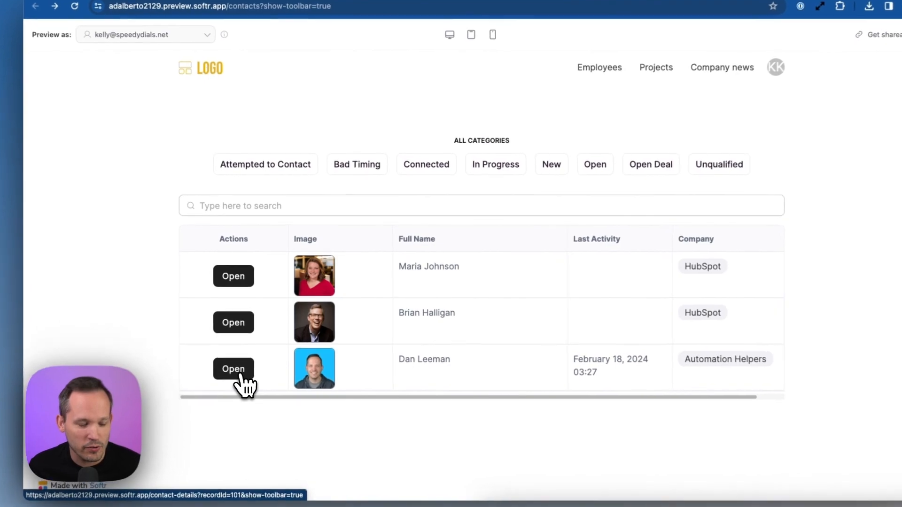
click(234, 369)
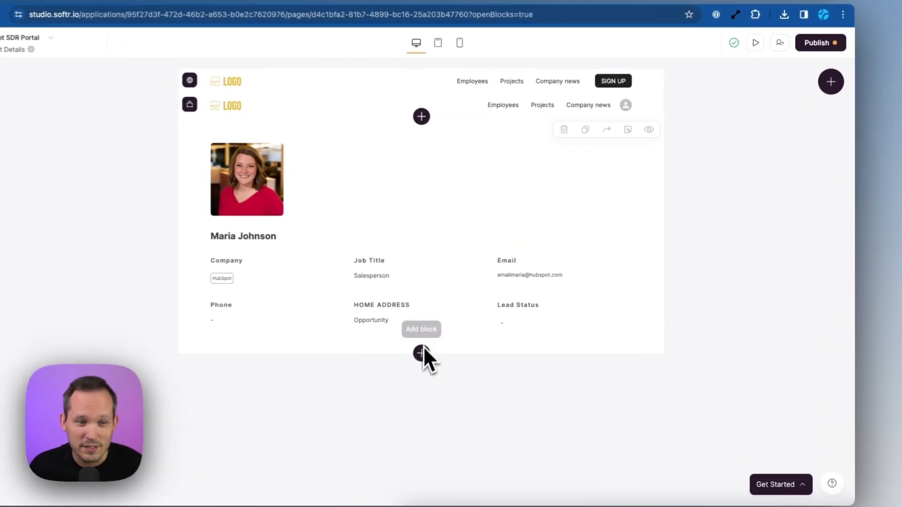
Step: Add a horizontal-cards list block sourced from the HubSpot connection's Notes object
click(421, 352)
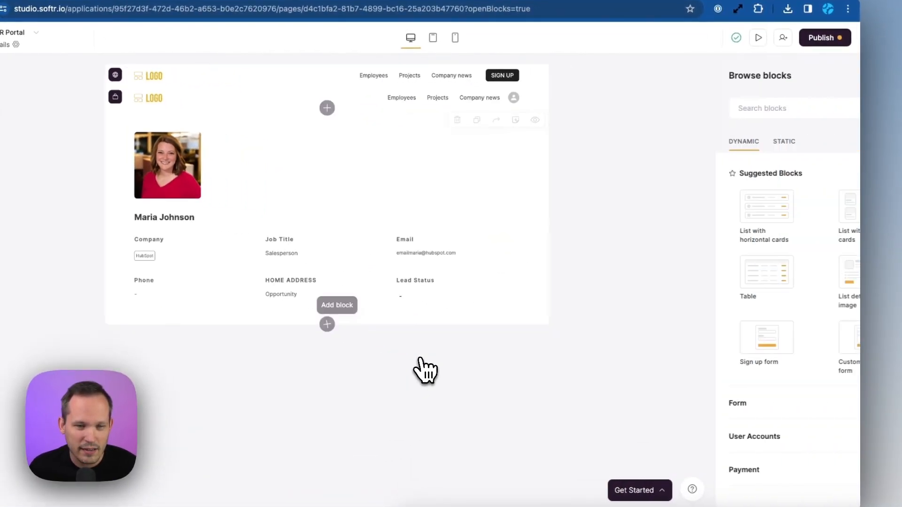
mouse_move(671, 212)
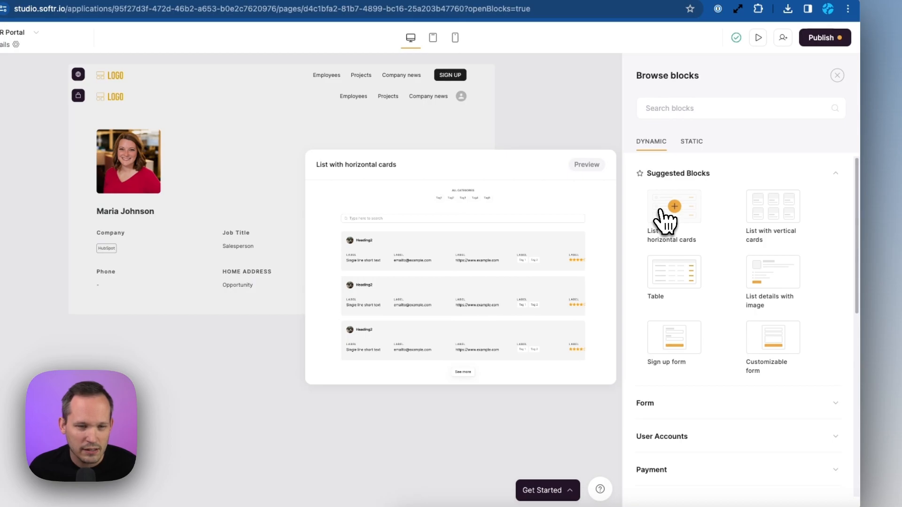
click(666, 215)
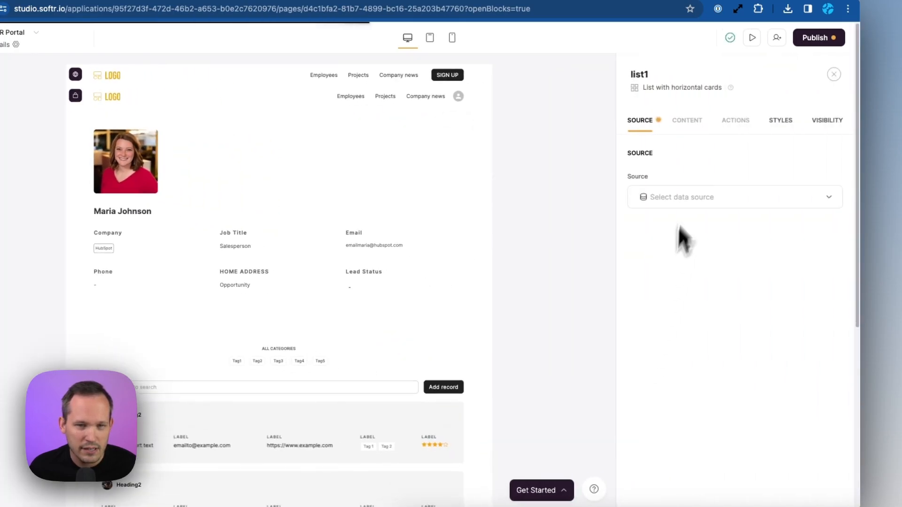
click(705, 198)
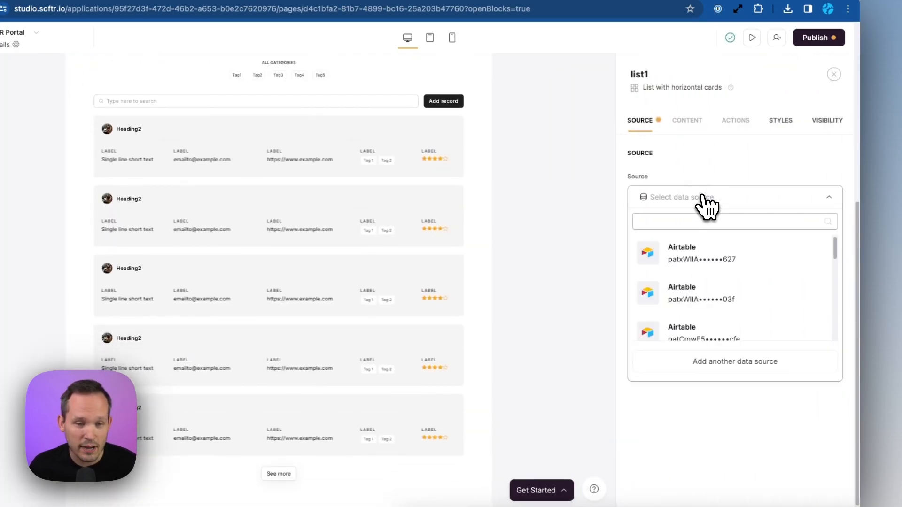
scroll(730, 289, down, 5)
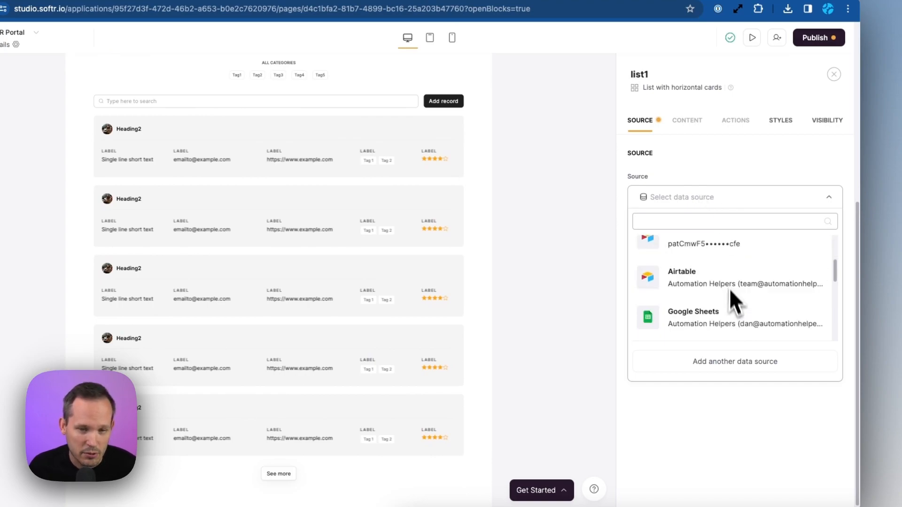
click(731, 282)
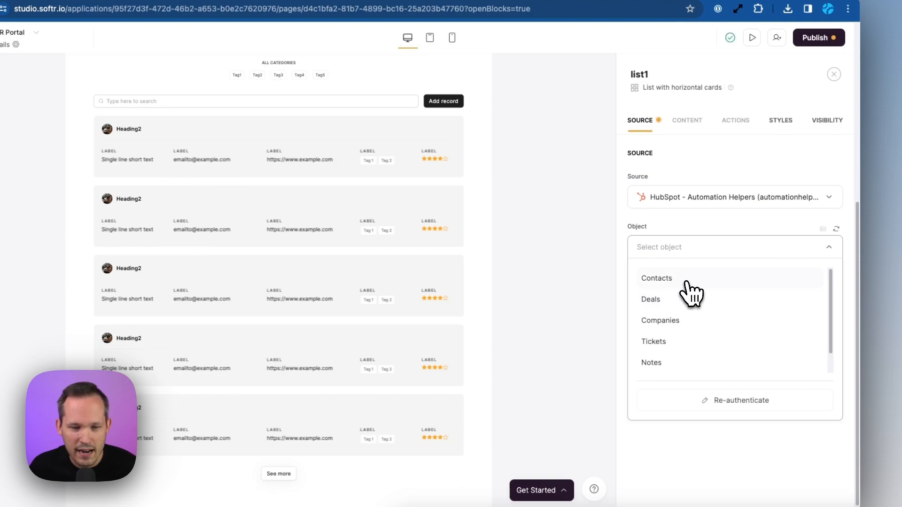
click(680, 363)
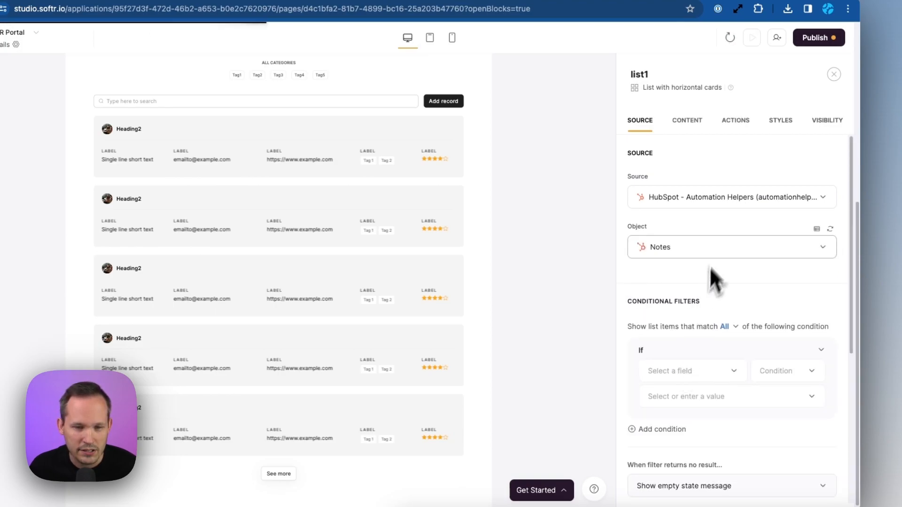
Step: Hide card images and show Activity date as heading with Note body as a field
click(687, 120)
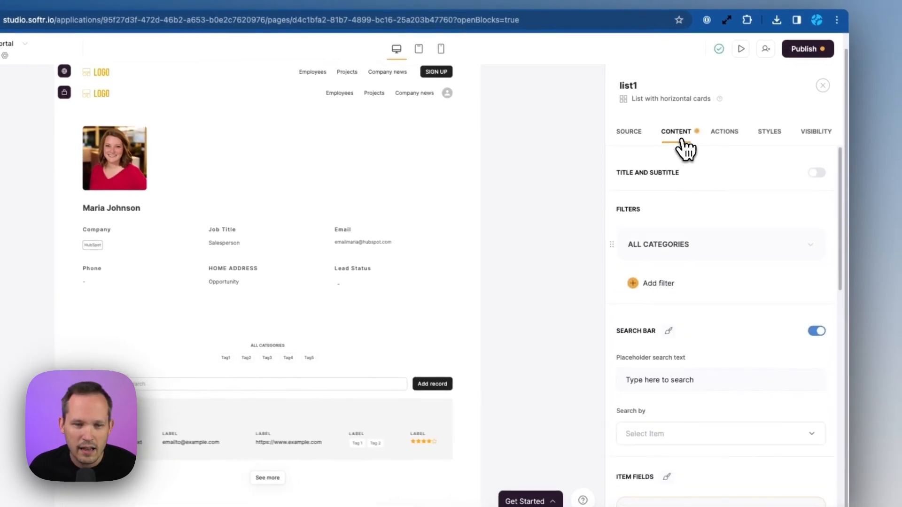
scroll(706, 239, down, 3)
scroll(722, 331, down, 3)
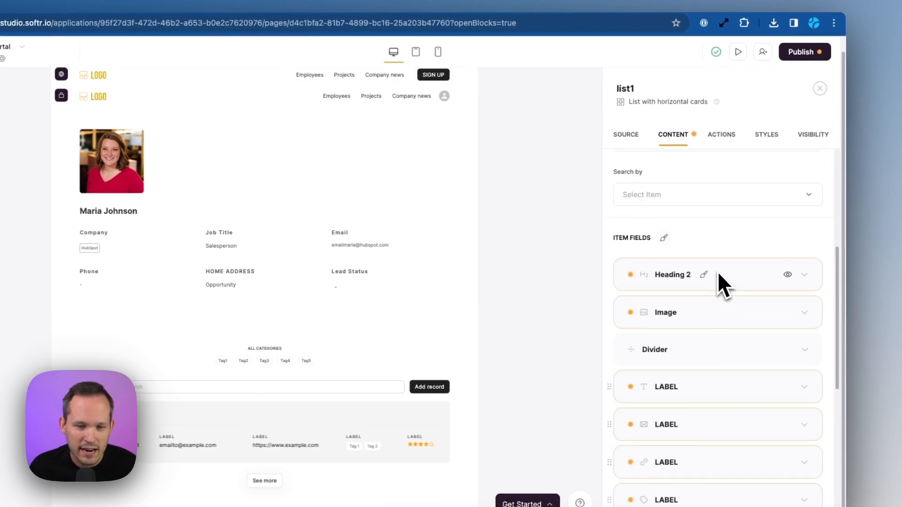
scroll(723, 290, down, 1)
click(730, 224)
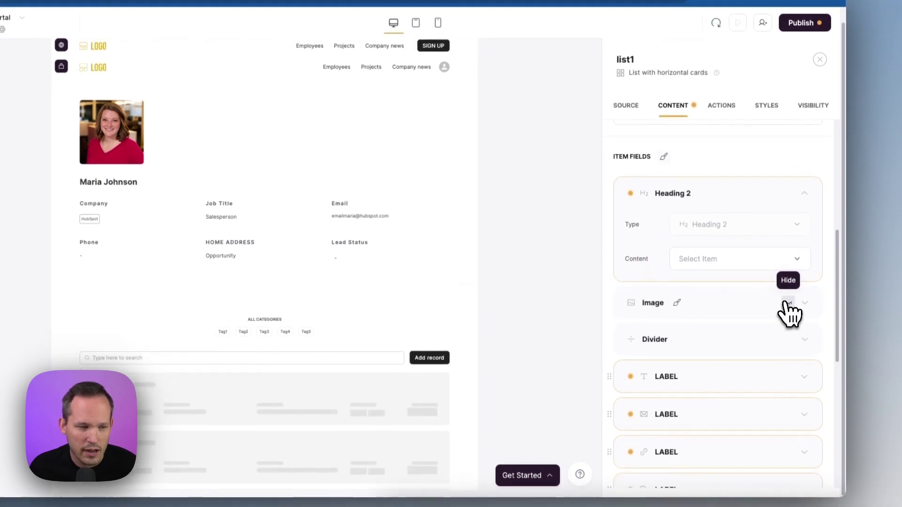
click(790, 304)
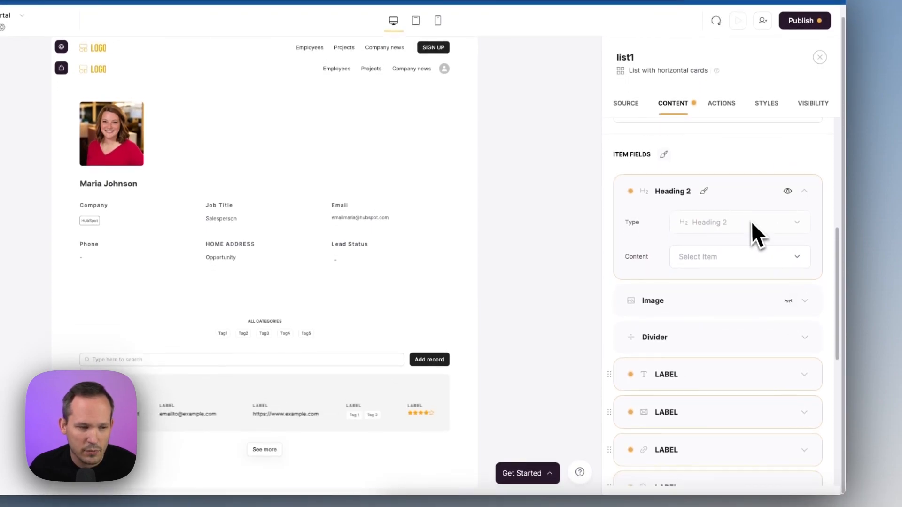
click(719, 234)
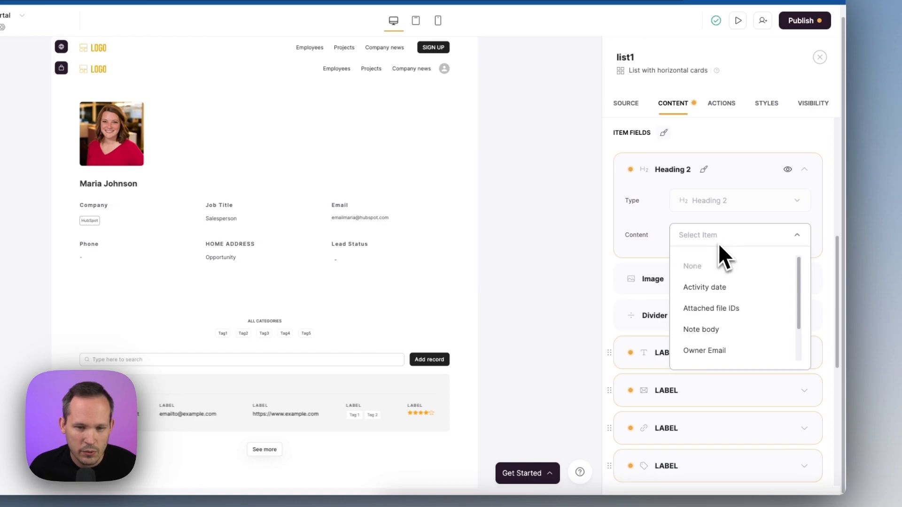
scroll(736, 305, down, 2)
scroll(736, 306, down, 1)
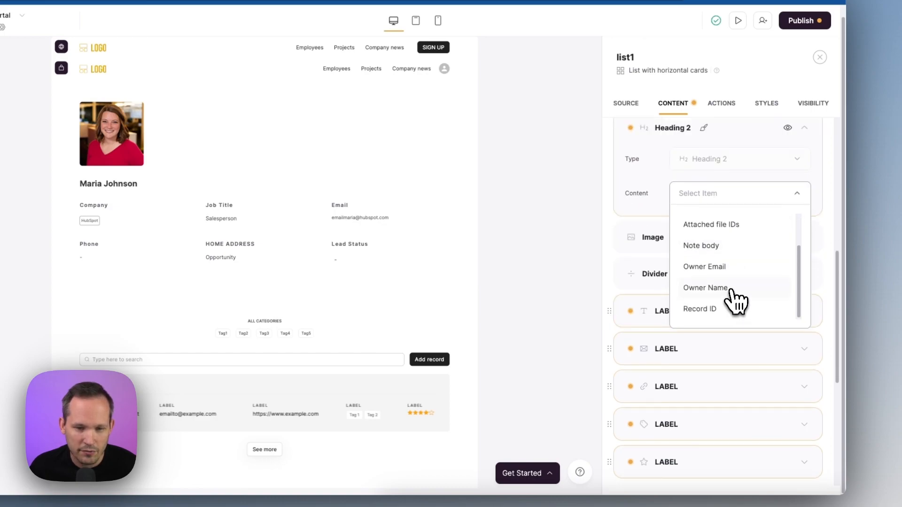
scroll(737, 299, up, 2)
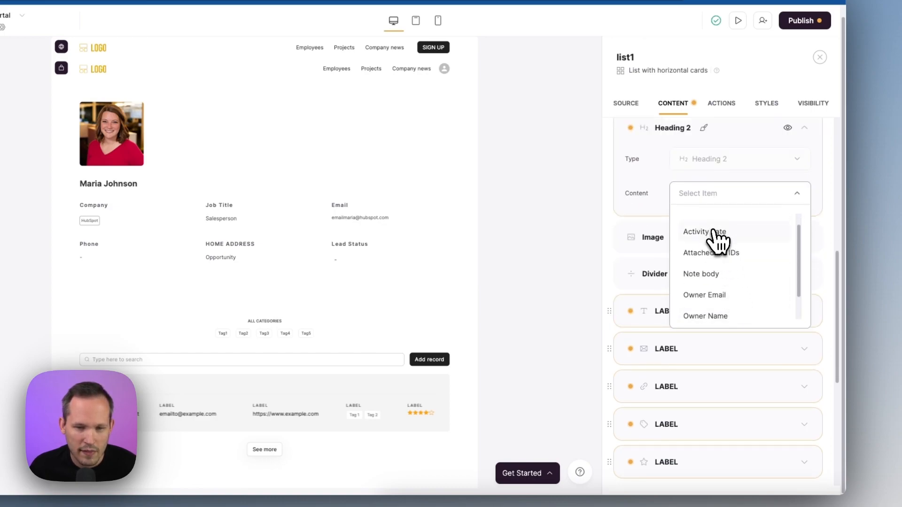
click(704, 231)
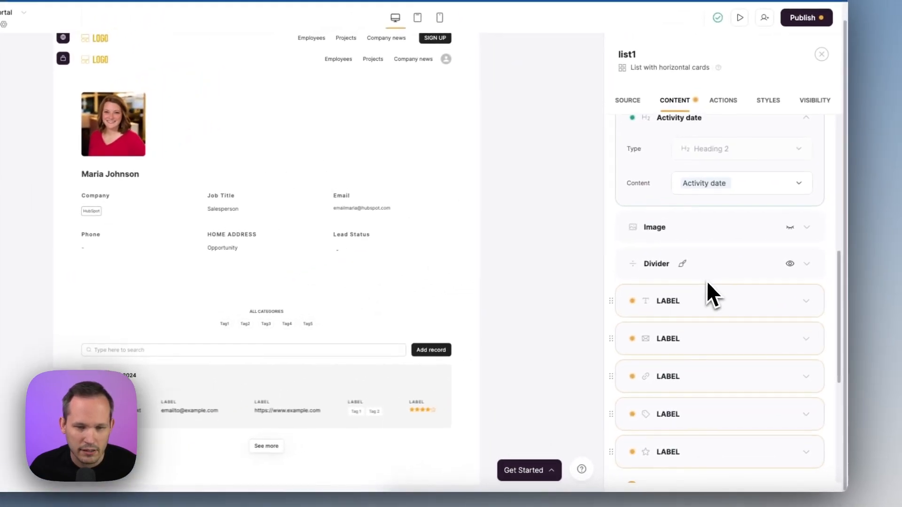
click(739, 274)
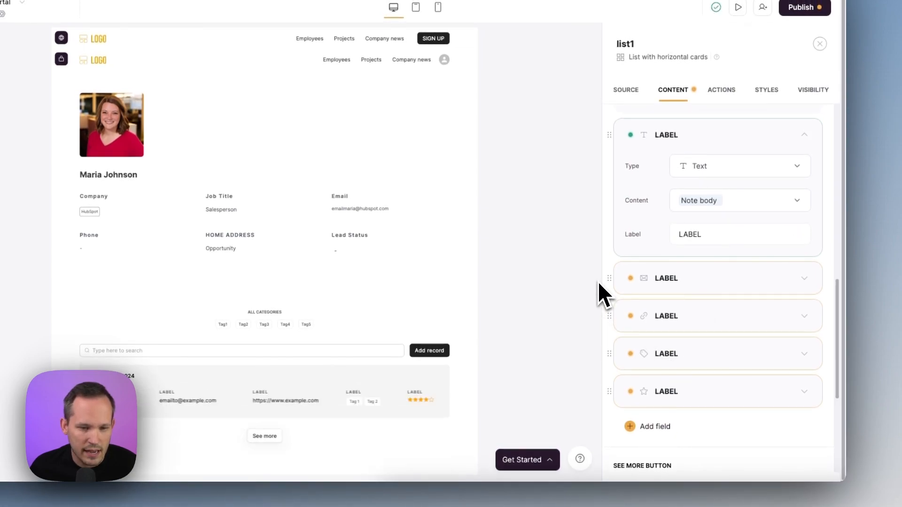
Step: Delete the email, URL, tag and rating label fields from the note cards
click(787, 277)
click(787, 277)
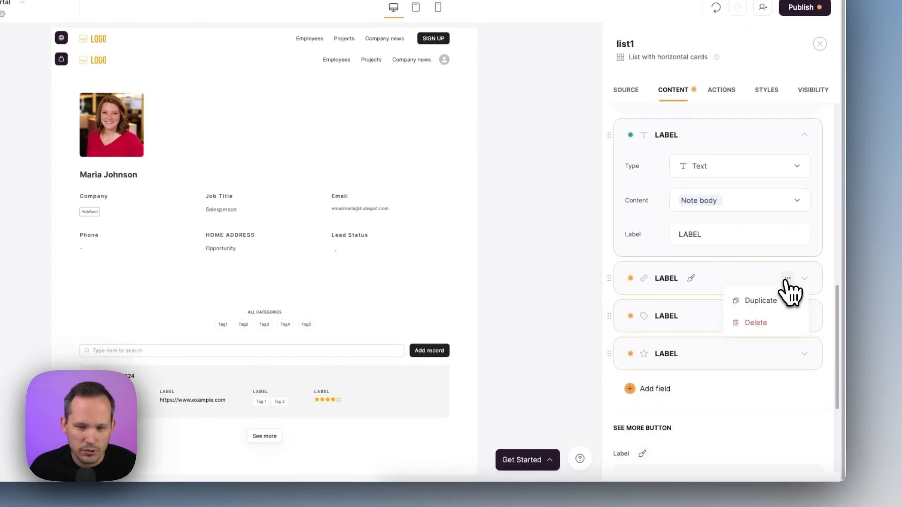
click(765, 321)
click(787, 277)
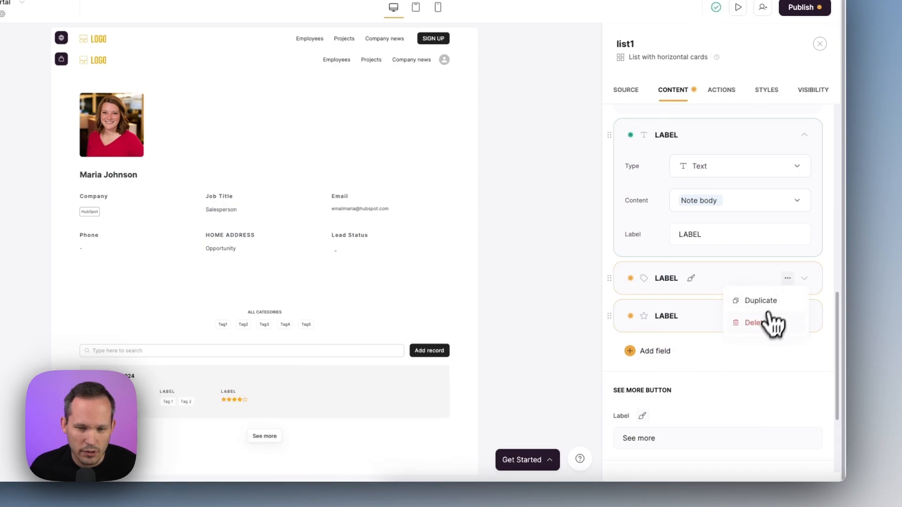
click(765, 321)
click(794, 278)
click(762, 323)
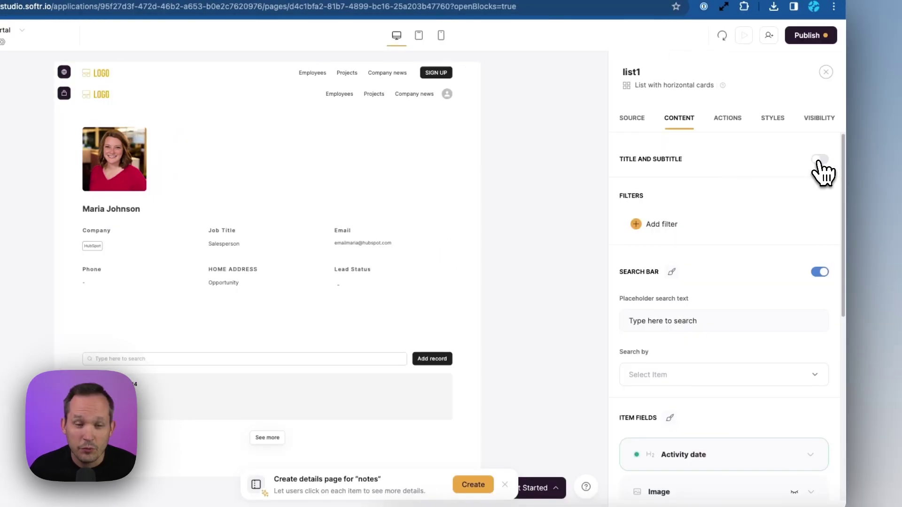
Step: Turn on the list title and start editing its heading to read Notes
click(820, 159)
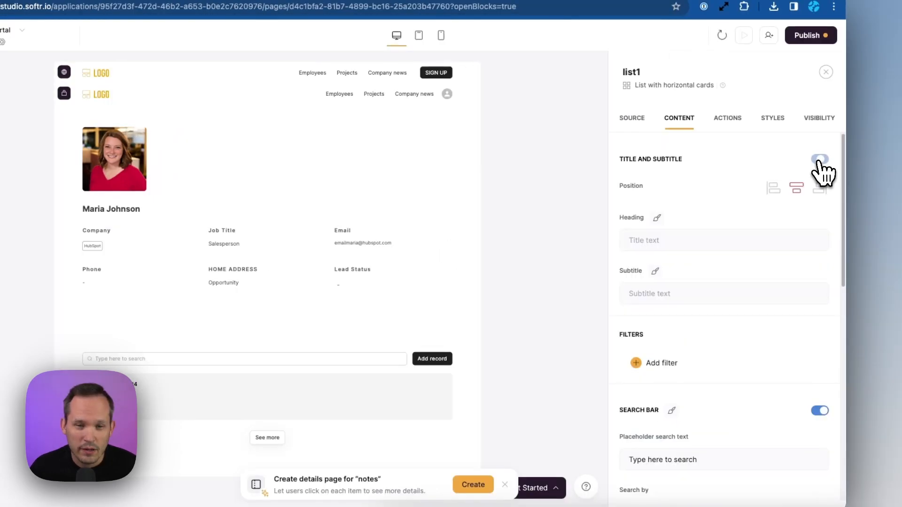
click(698, 239)
text(Note)
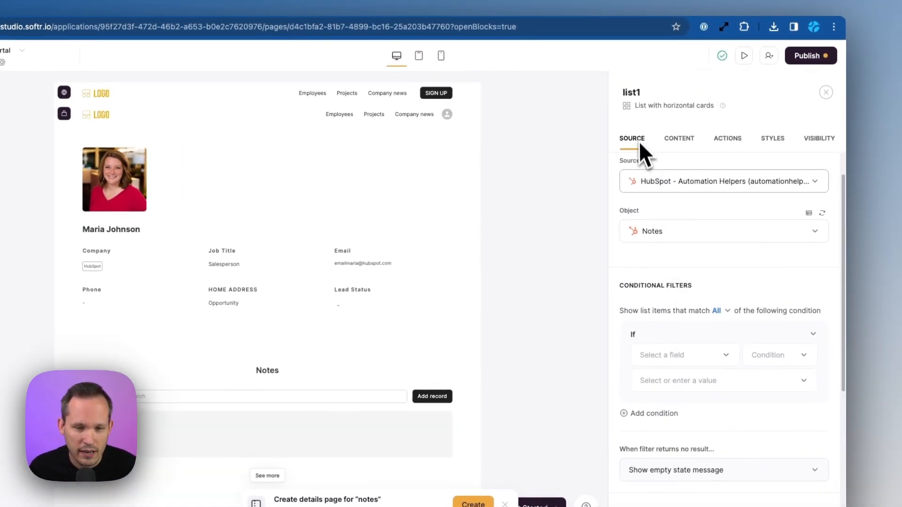
scroll(667, 273, down, 1)
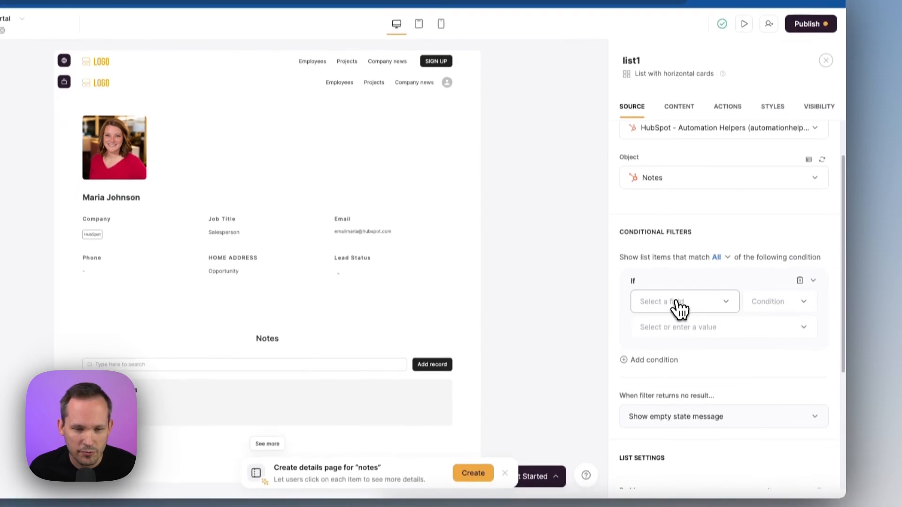
Step: Filter notes where Associated Contact ID is the current record's Record ID, then publish
click(681, 333)
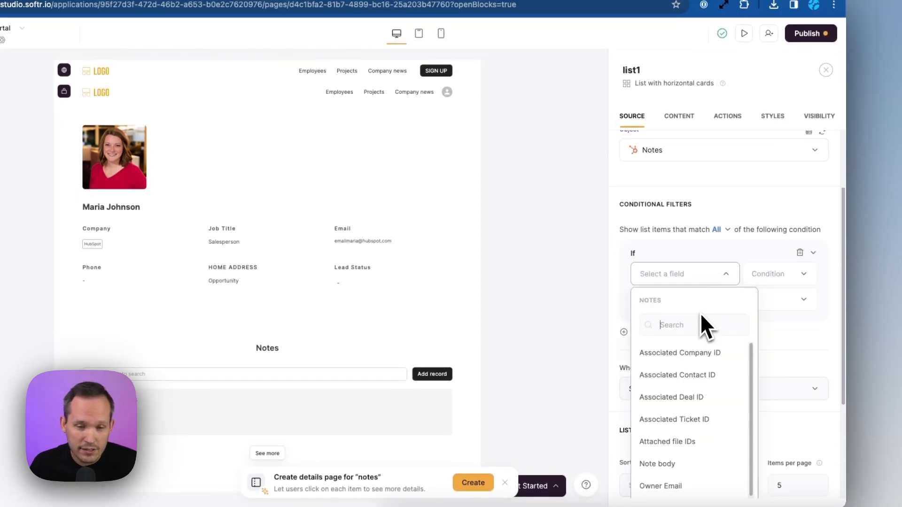
click(677, 374)
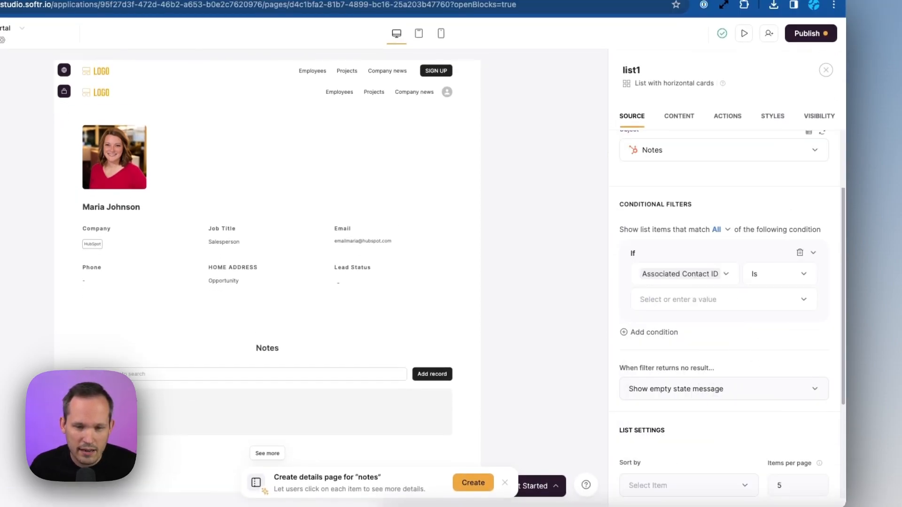
click(746, 300)
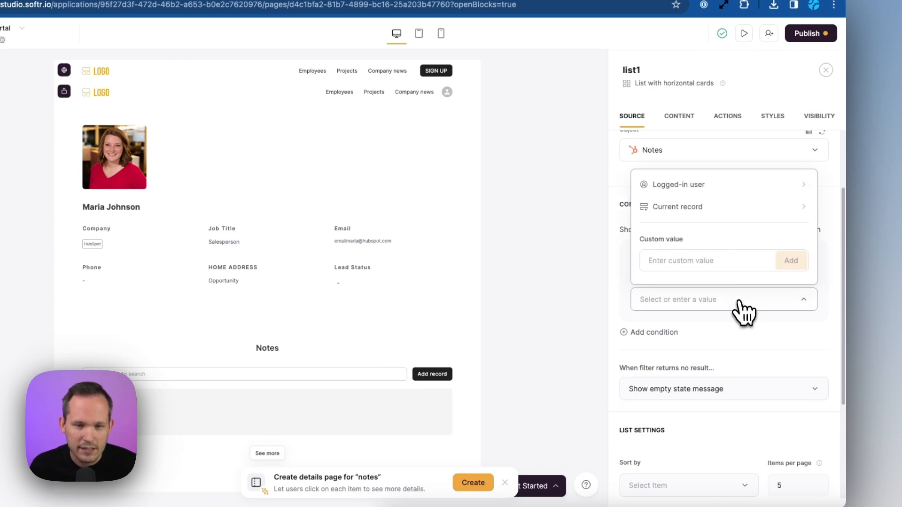
click(737, 208)
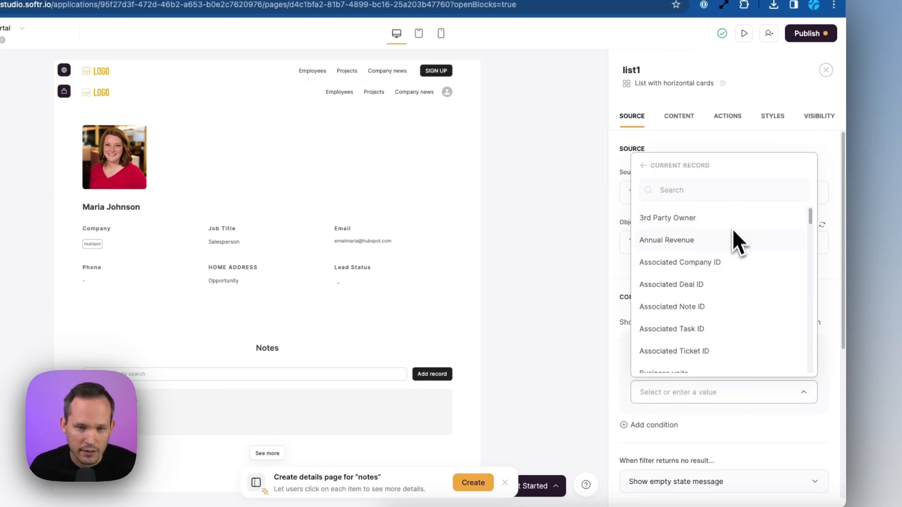
text(Reco)
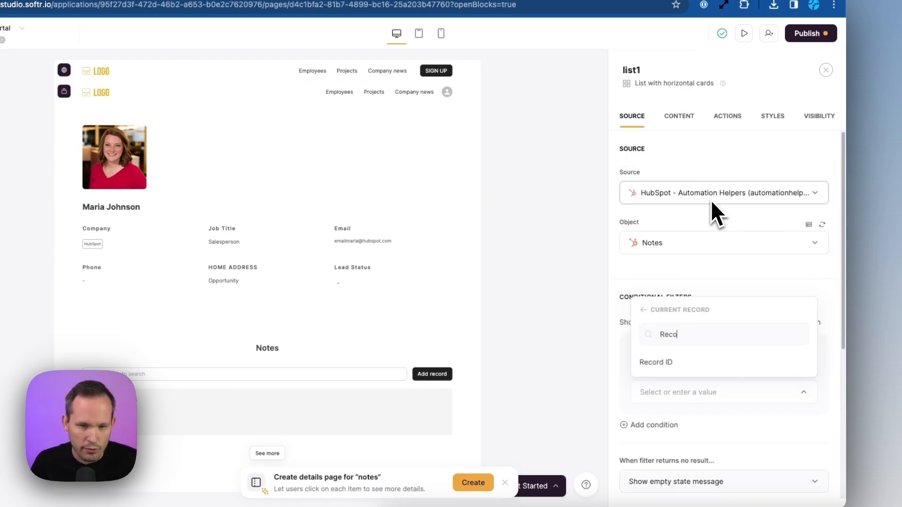
click(657, 361)
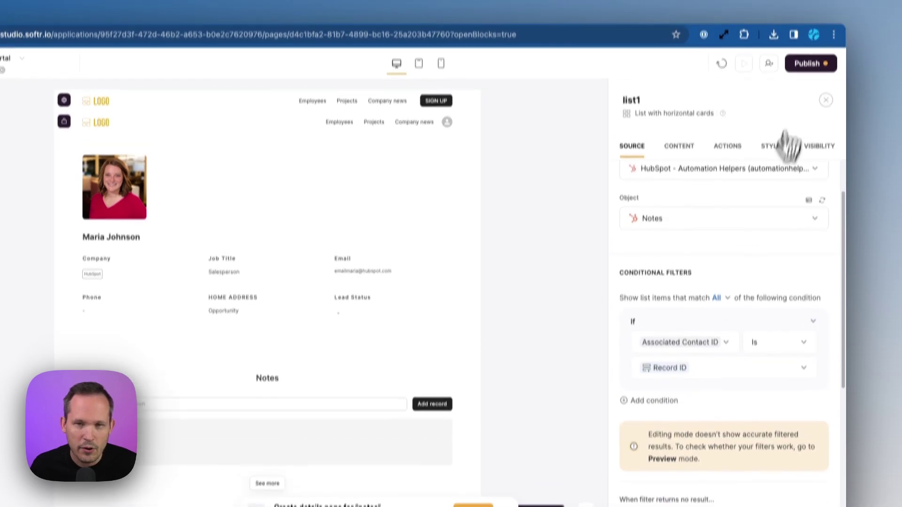
click(808, 63)
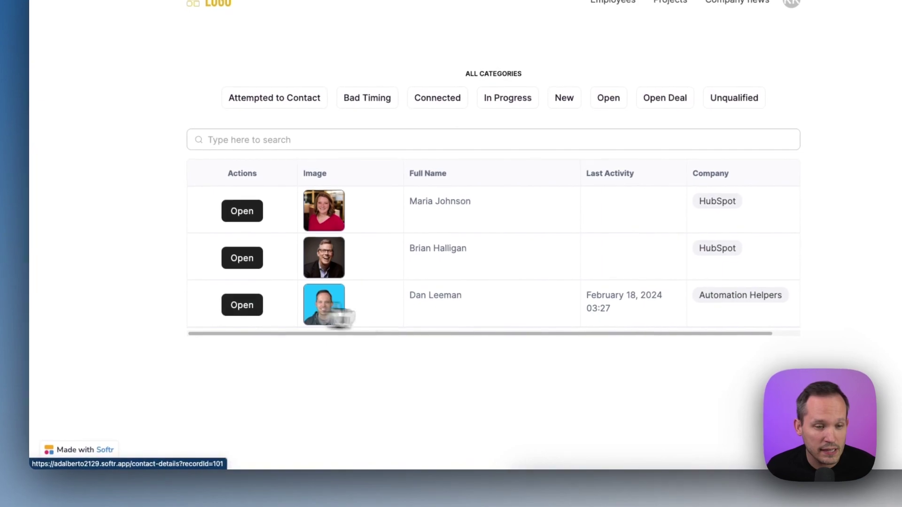
click(342, 315)
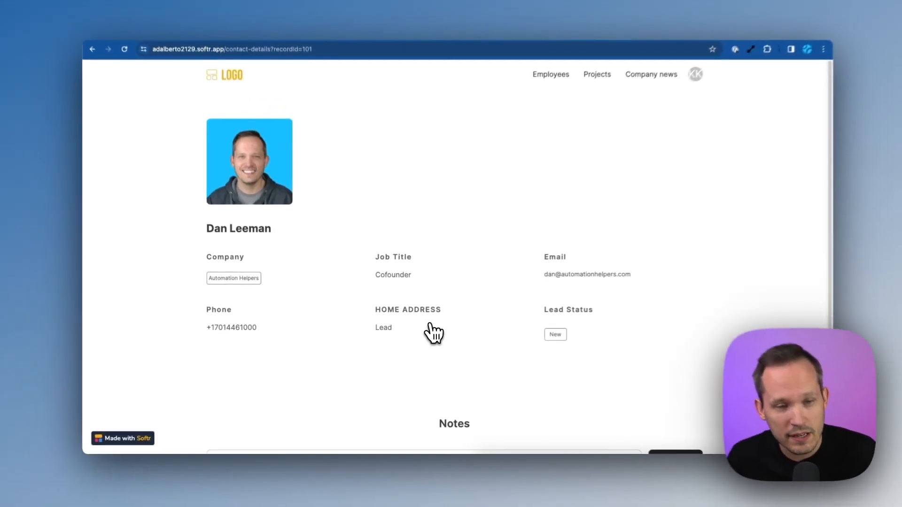
scroll(429, 335, down, 3)
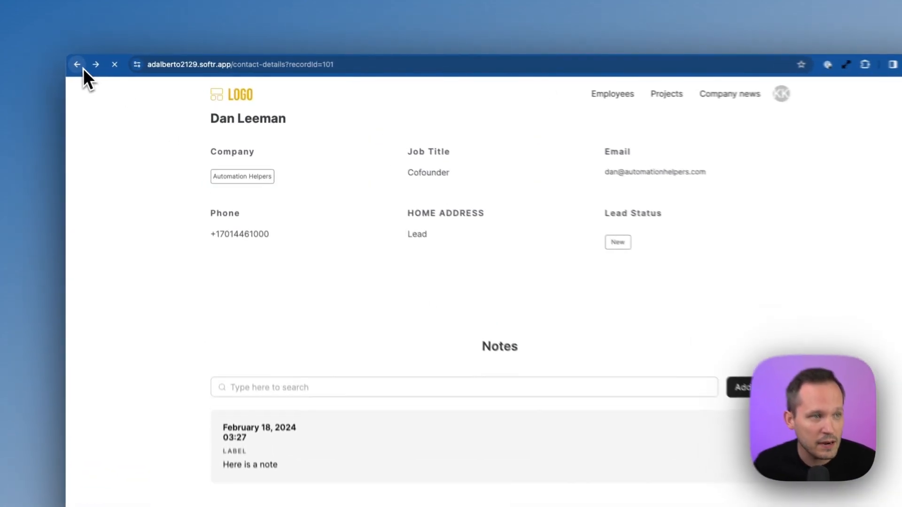
click(102, 65)
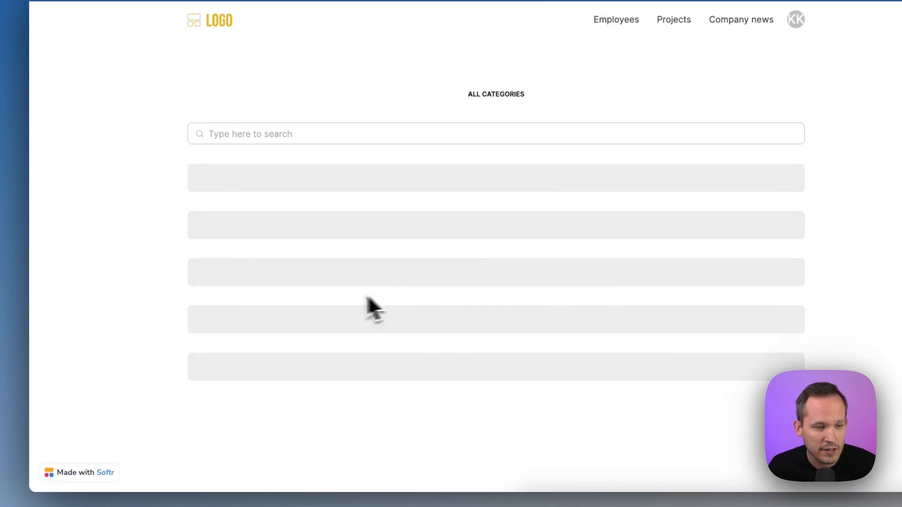
click(243, 280)
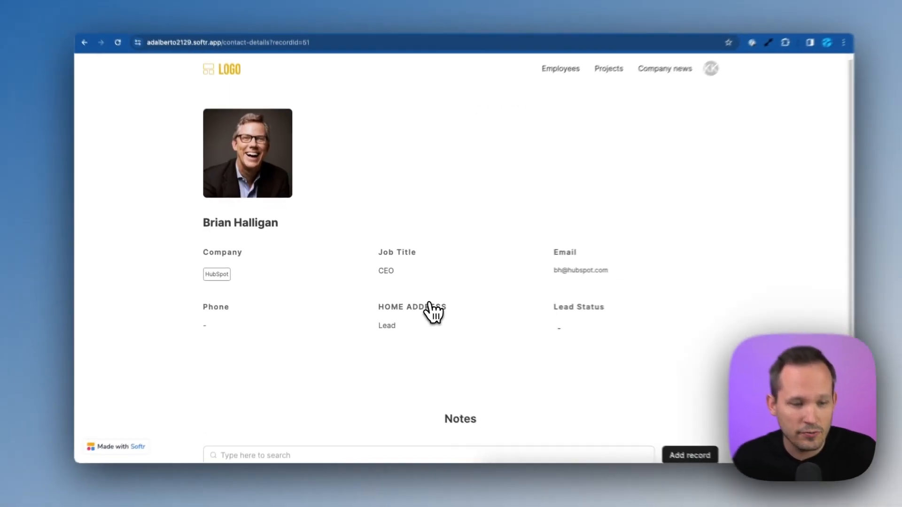
scroll(431, 310, down, 3)
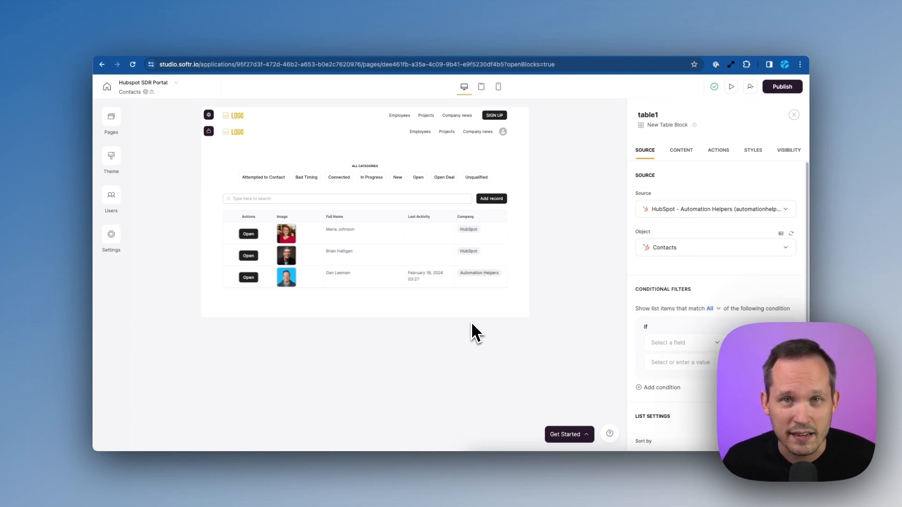
click(472, 57)
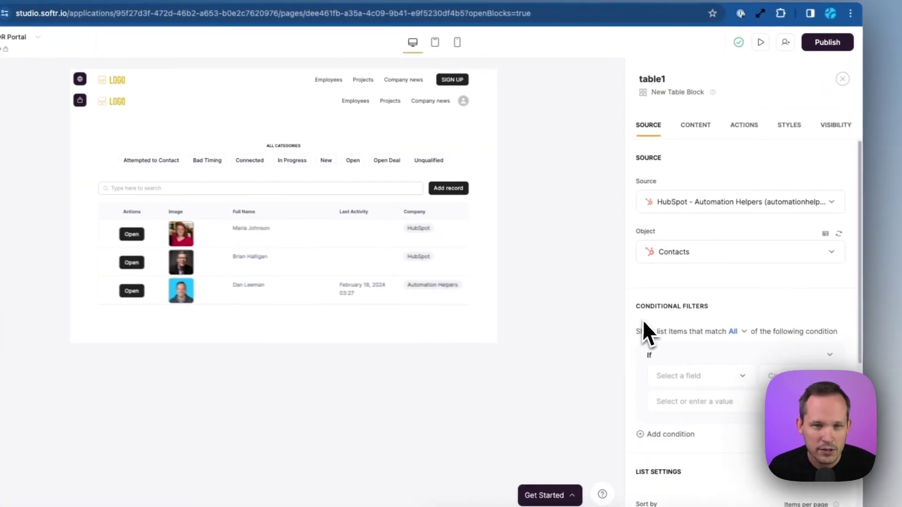
scroll(670, 324, down, 3)
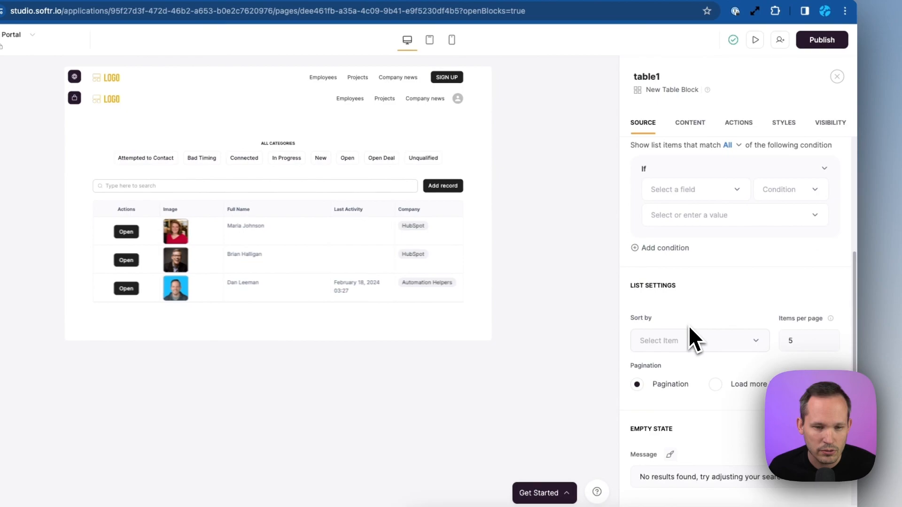
scroll(676, 212, up, 3)
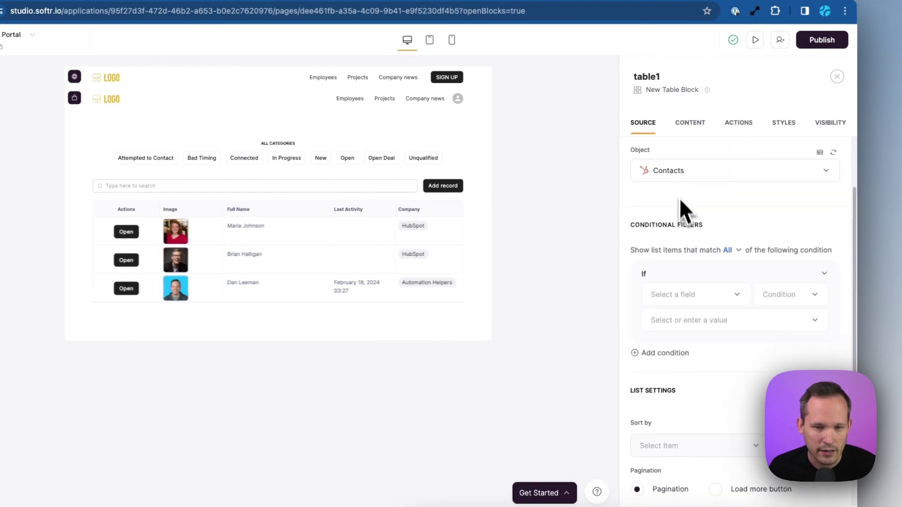
Step: Add a filter matching 3rd Party Owner to the logged-in user's Email
click(694, 295)
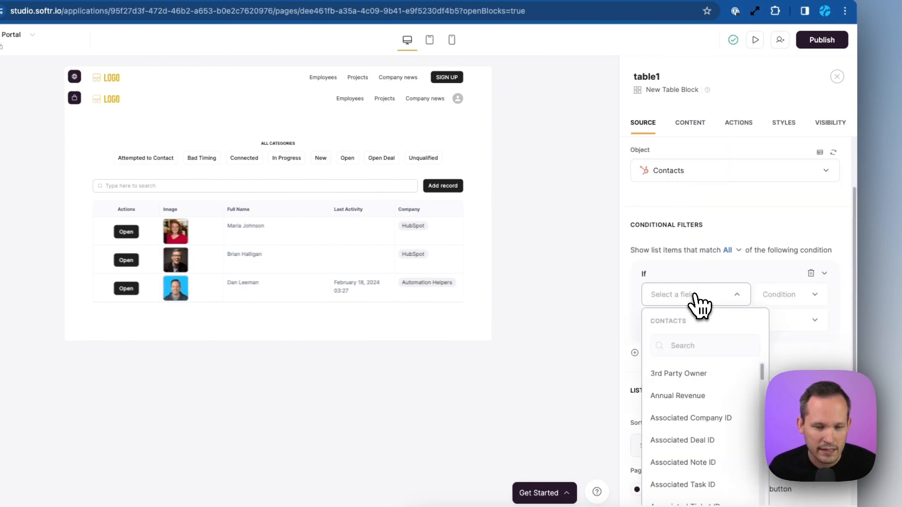
click(673, 374)
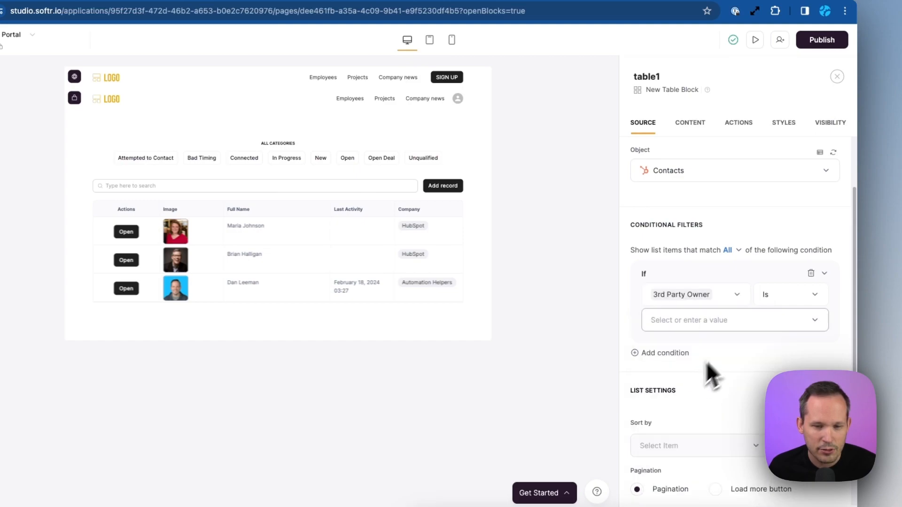
click(753, 322)
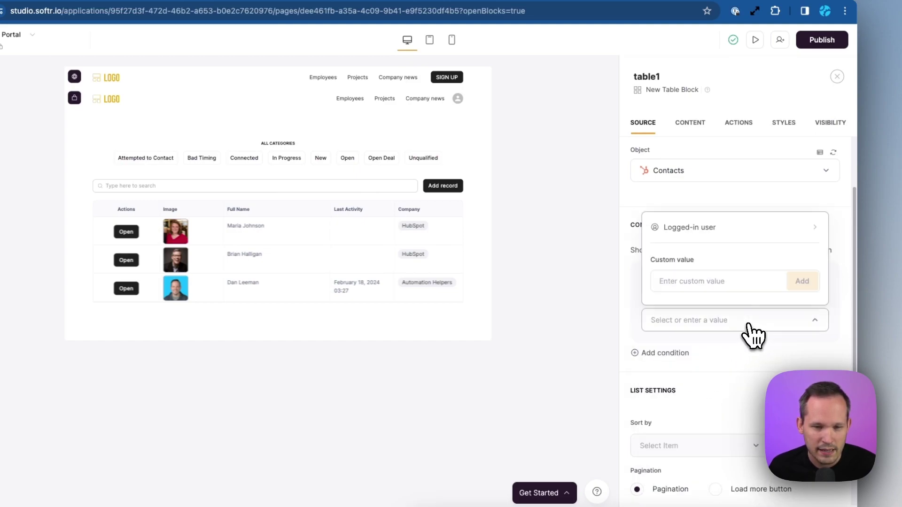
click(726, 229)
click(710, 269)
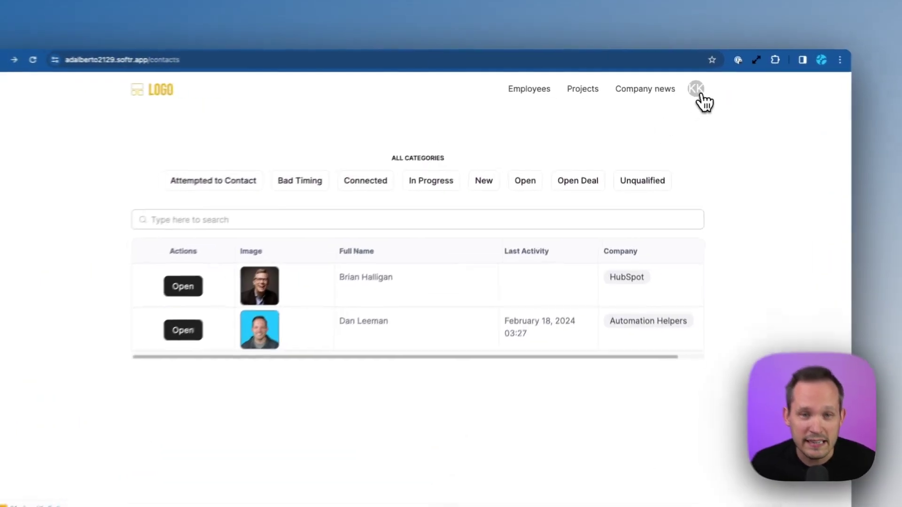
Step: Check the signed-in account from the avatar menu and close it
click(699, 85)
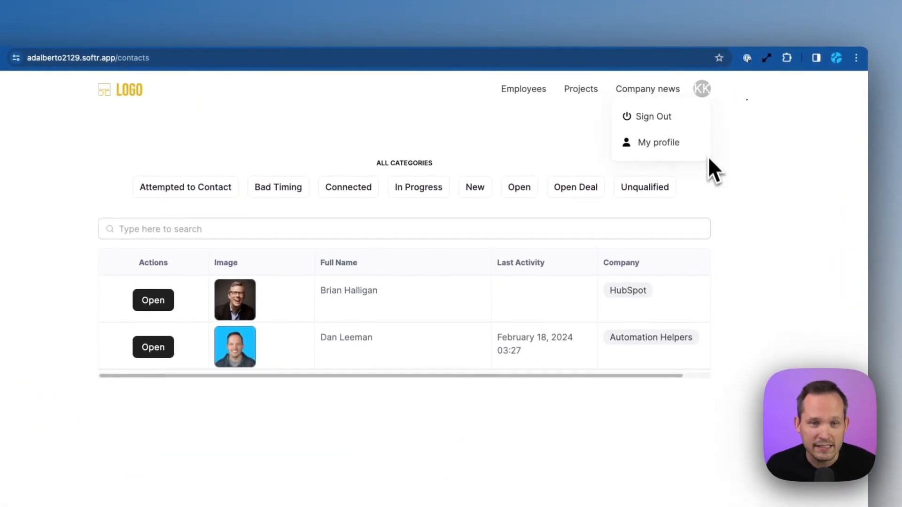
click(733, 163)
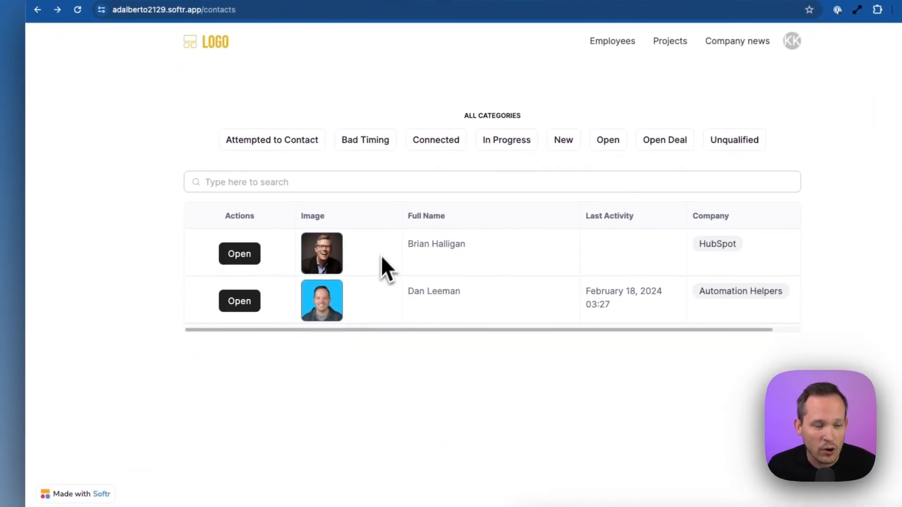